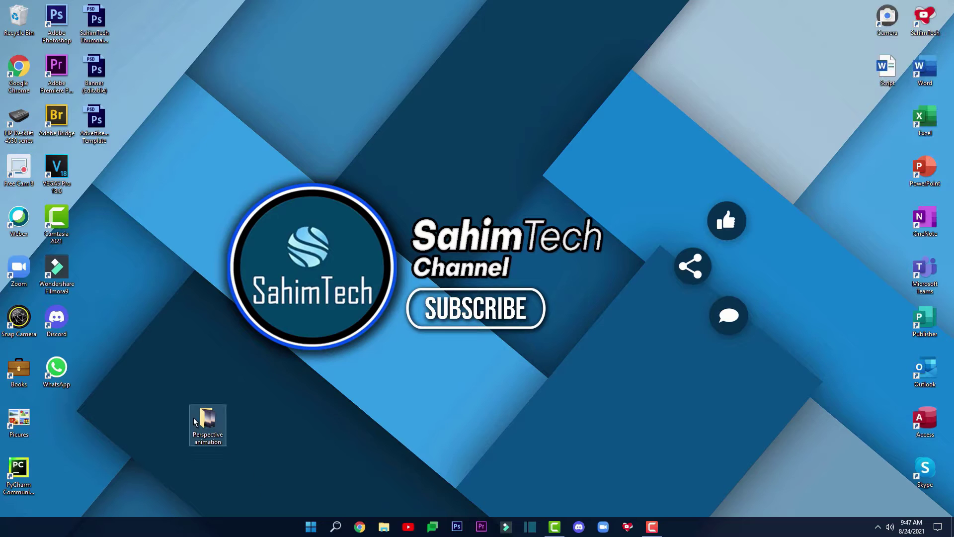
- Open the Perspective animation folder and pick out the Footage and Background files
{"action": "double_click", "coordinate": [217, 427]}
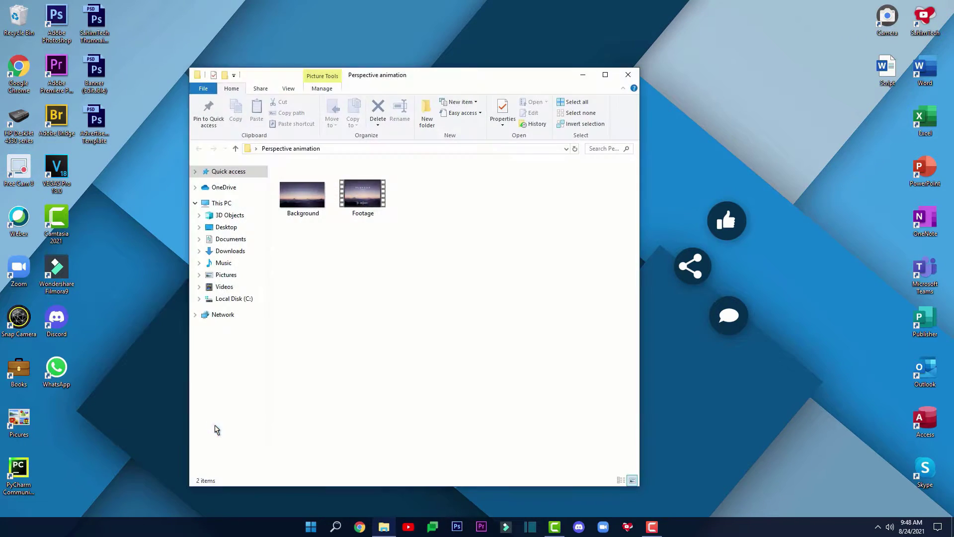
{"action": "mouse_move", "coordinate": [362, 215]}
{"action": "left_mouse_down"}
{"action": "mouse_move", "coordinate": [366, 246]}
{"action": "mouse_move", "coordinate": [375, 212]}
{"action": "mouse_move", "coordinate": [363, 205]}
{"action": "left_mouse_up"}
{"action": "left_click_drag", "start_coordinate": [299, 204], "coordinate": [348, 201]}
{"action": "left_click_drag", "start_coordinate": [363, 201], "coordinate": [392, 222]}
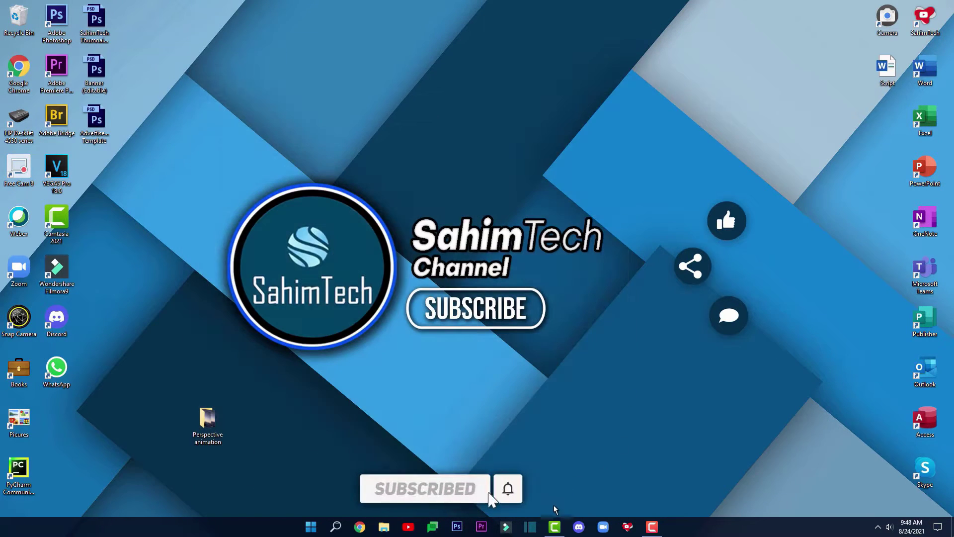
- Import Background and Footage into an empty Camtasia project's media
{"action": "left_click", "coordinate": [556, 533]}
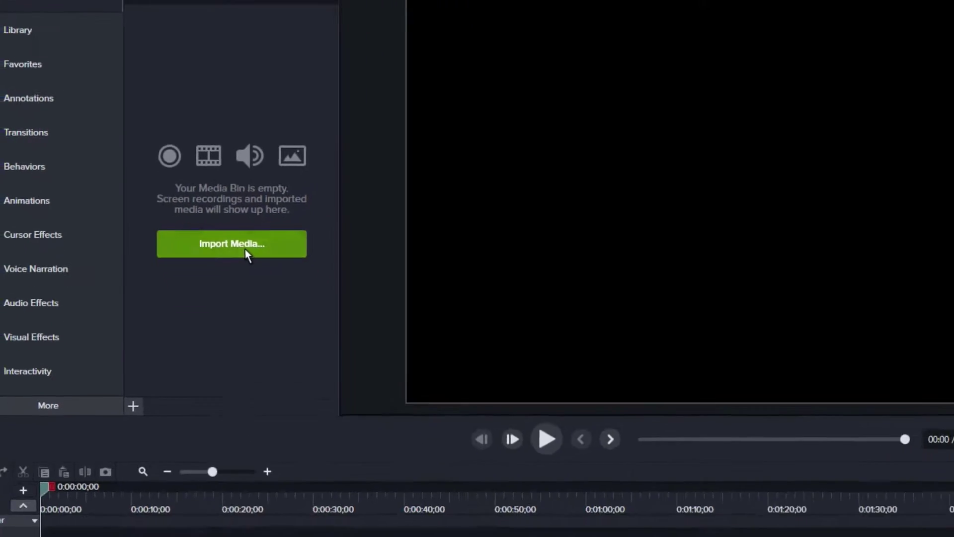
{"action": "left_click", "coordinate": [281, 294]}
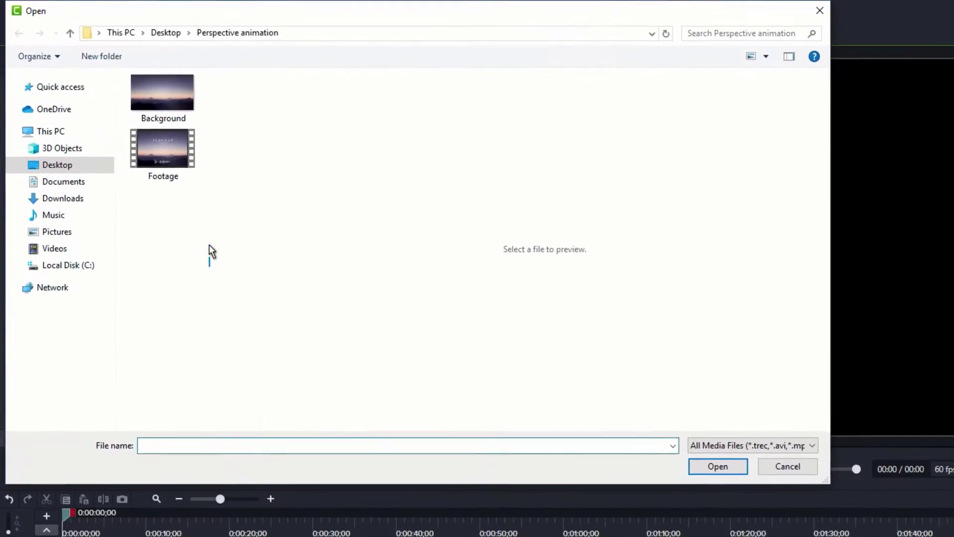
{"action": "left_click_drag", "start_coordinate": [209, 246], "coordinate": [159, 85]}
{"action": "left_click_drag", "start_coordinate": [196, 261], "coordinate": [165, 108]}
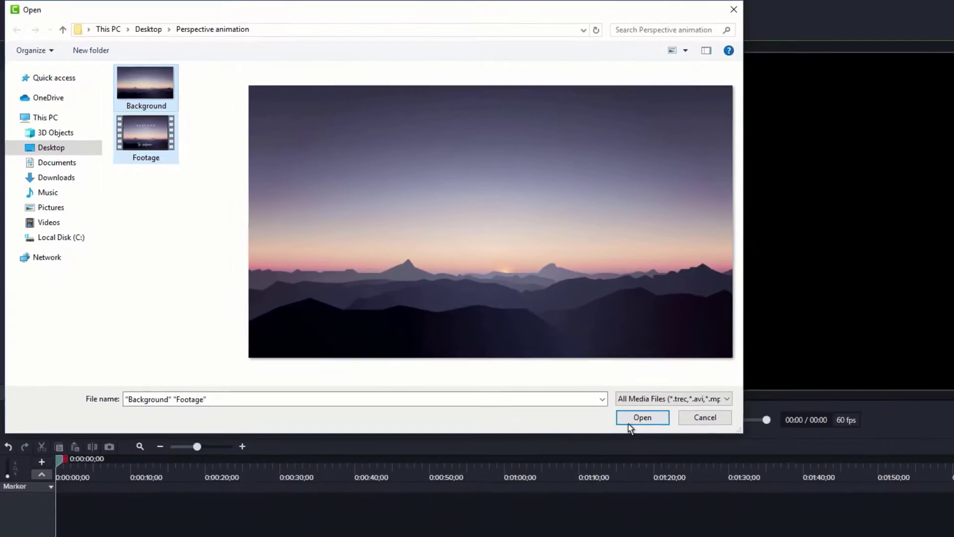
{"action": "left_click", "coordinate": [721, 468]}
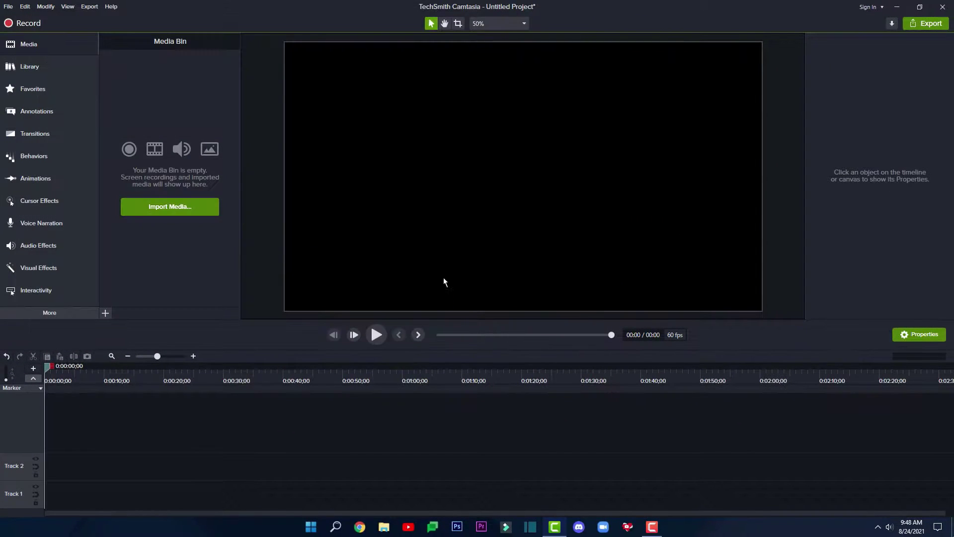
- Place Background on Track 1 and Footage on Track 2, stretching Background to match
{"action": "left_click", "coordinate": [129, 110]}
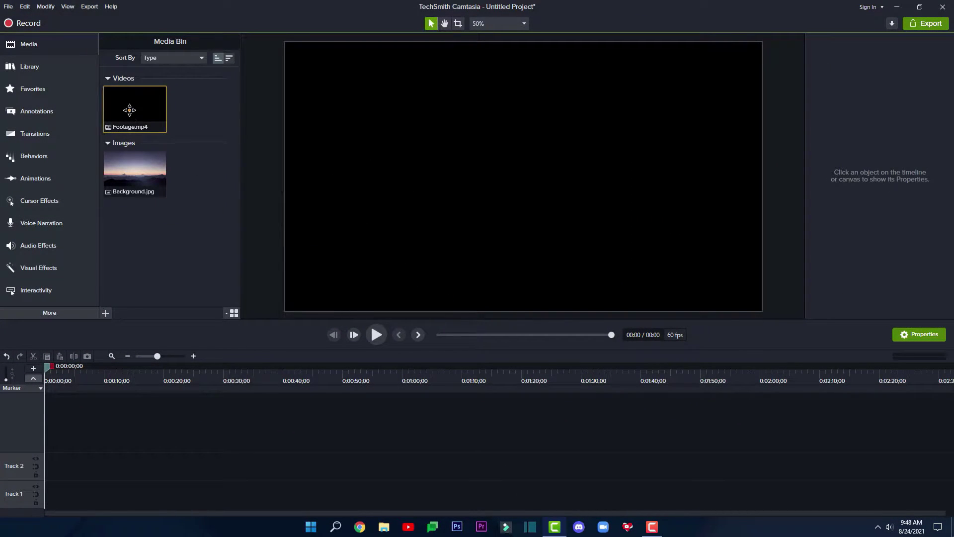
{"action": "left_click_drag", "start_coordinate": [114, 173], "coordinate": [46, 494]}
{"action": "left_click_drag", "start_coordinate": [147, 137], "coordinate": [43, 460]}
{"action": "left_click_drag", "start_coordinate": [75, 495], "coordinate": [179, 494]}
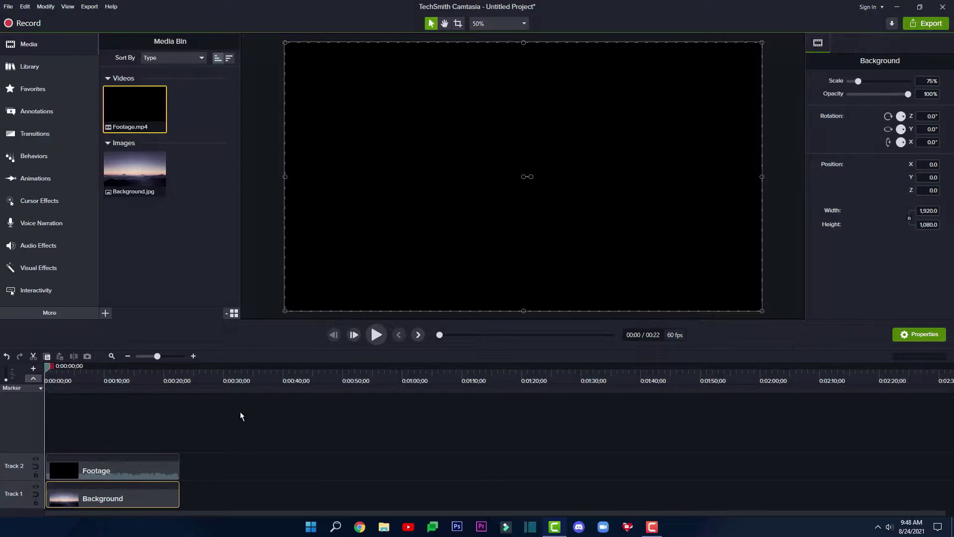
- Play and scrub the preview, then select the Footage clip on Track 2
{"action": "left_click", "coordinate": [383, 338]}
{"action": "left_click", "coordinate": [379, 336]}
{"action": "left_click_drag", "start_coordinate": [50, 368], "coordinate": [93, 381]}
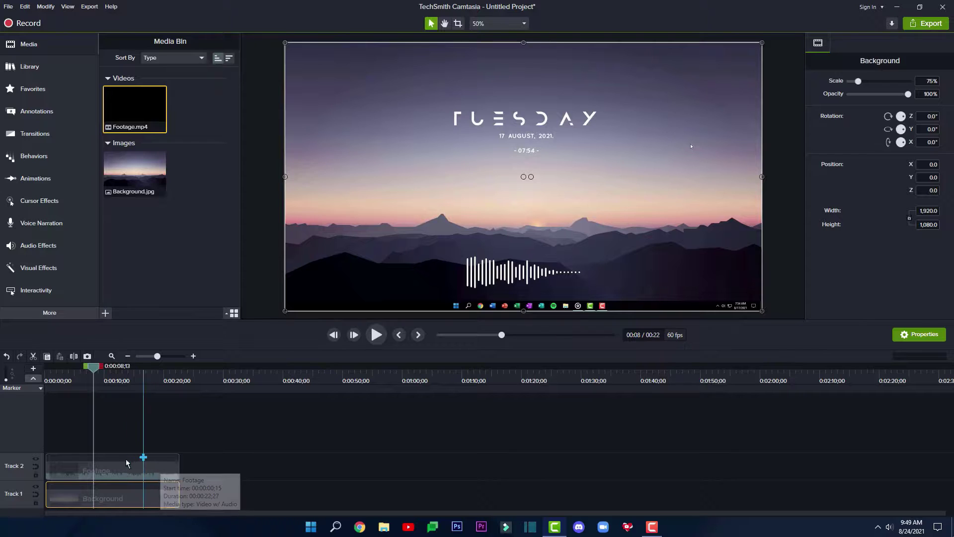
{"action": "left_click", "coordinate": [144, 467]}
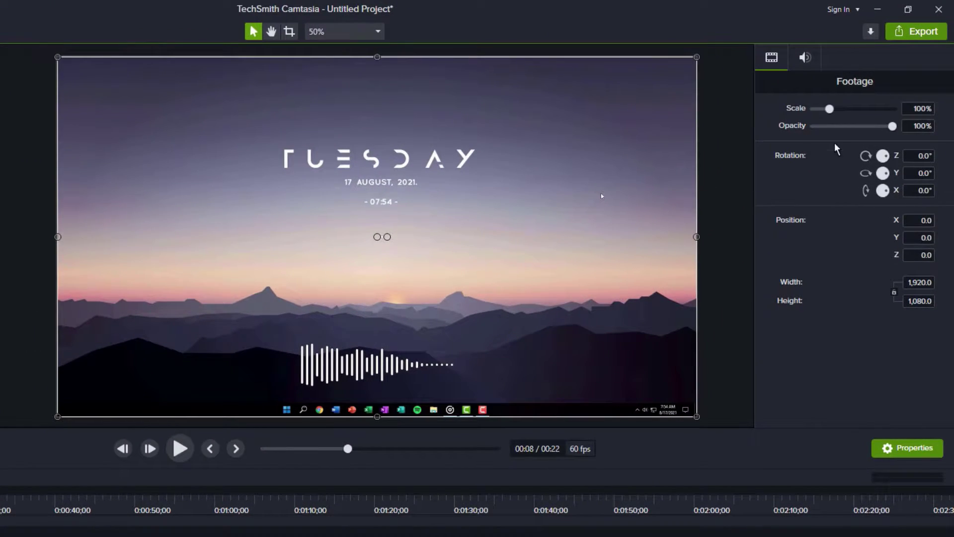
{"action": "mouse_move", "coordinate": [830, 109]}
{"action": "left_mouse_down"}
{"action": "mouse_move", "coordinate": [839, 111]}
{"action": "mouse_move", "coordinate": [816, 108]}
{"action": "left_mouse_up"}
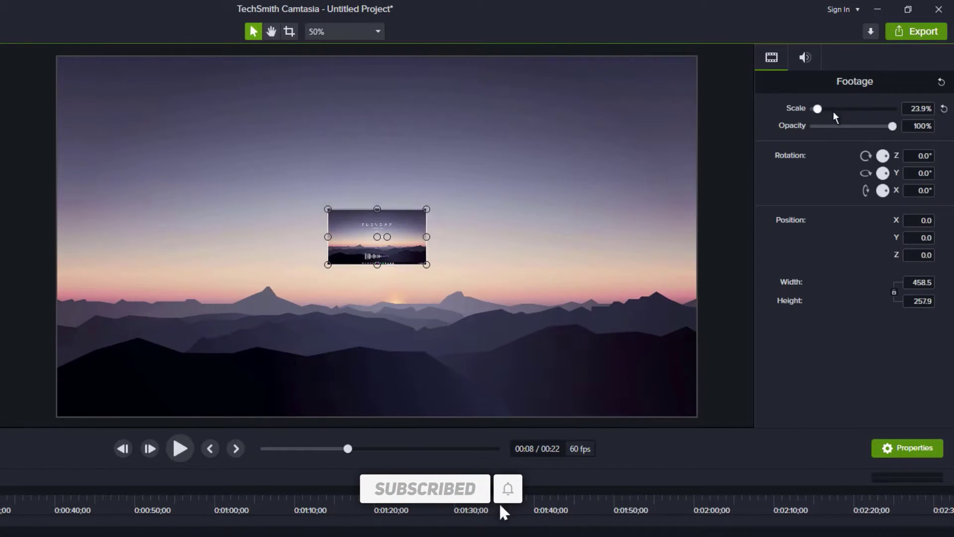
{"action": "left_click", "coordinate": [943, 109]}
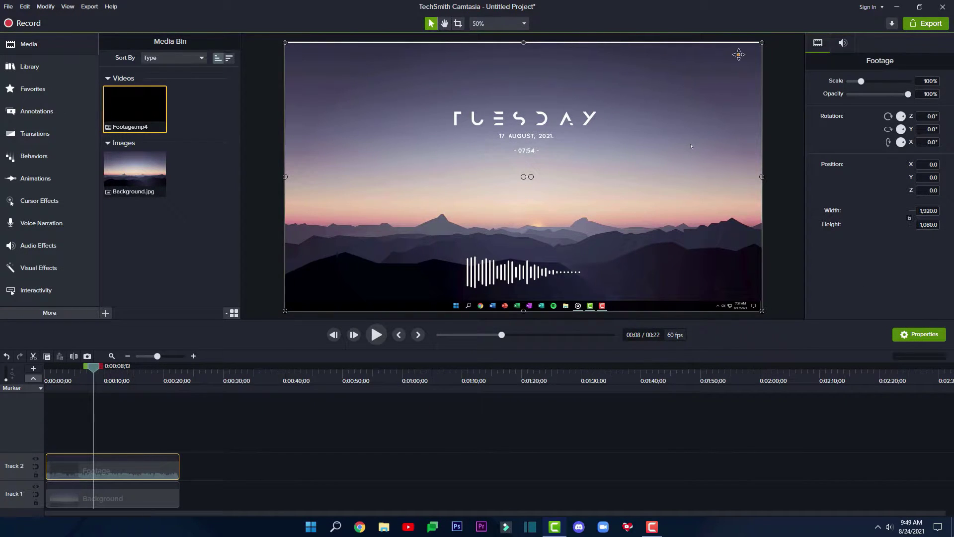
{"action": "left_click_drag", "start_coordinate": [764, 43], "coordinate": [537, 170]}
{"action": "left_click_drag", "start_coordinate": [527, 218], "coordinate": [463, 197]}
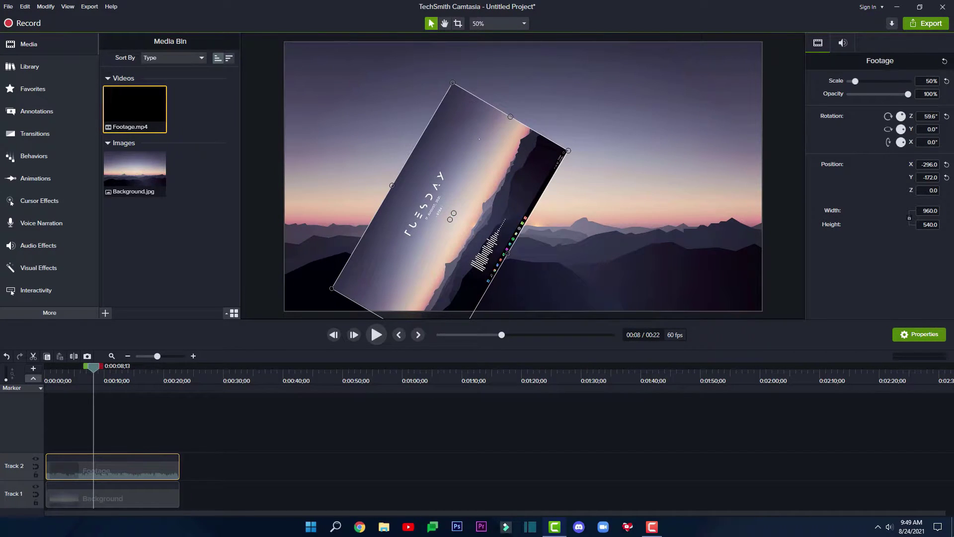
{"action": "left_click", "coordinate": [945, 117]}
{"action": "left_click", "coordinate": [944, 61]}
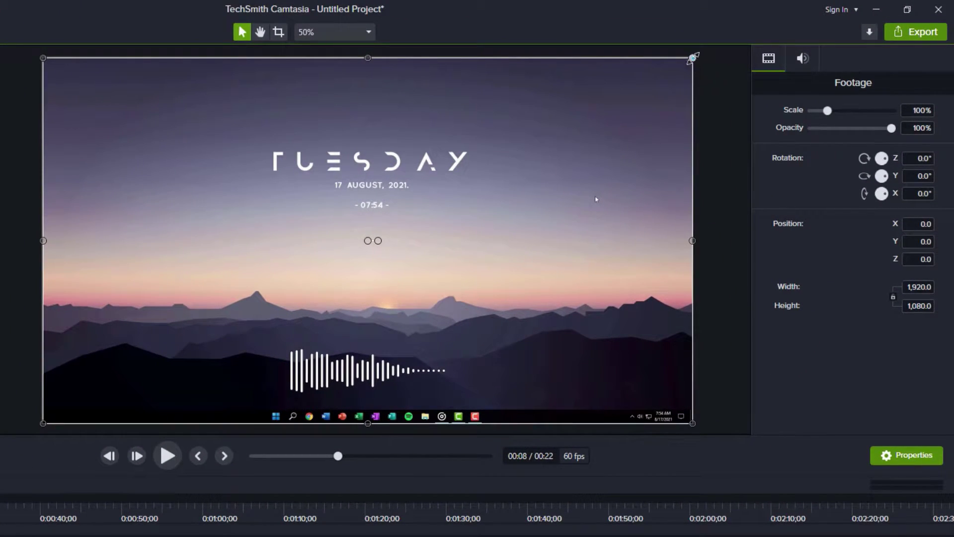
{"action": "left_click_drag", "start_coordinate": [693, 58], "coordinate": [572, 125]}
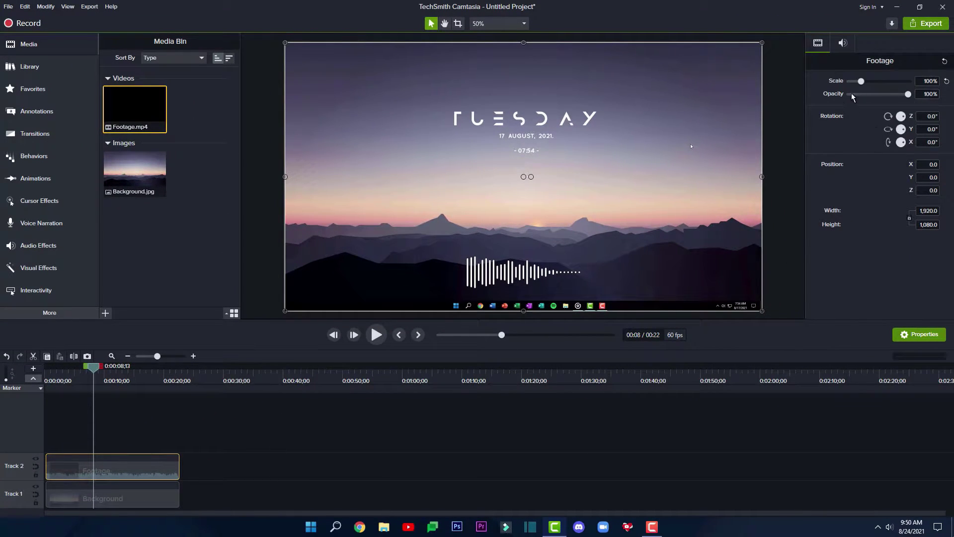
{"action": "left_click_drag", "start_coordinate": [859, 85], "coordinate": [869, 87]}
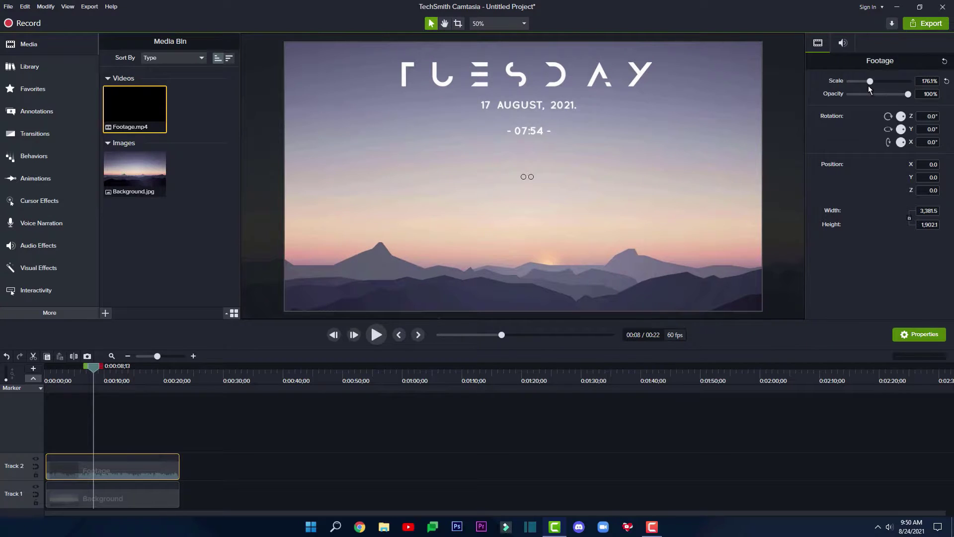
{"action": "left_click_drag", "start_coordinate": [91, 367], "coordinate": [124, 366]}
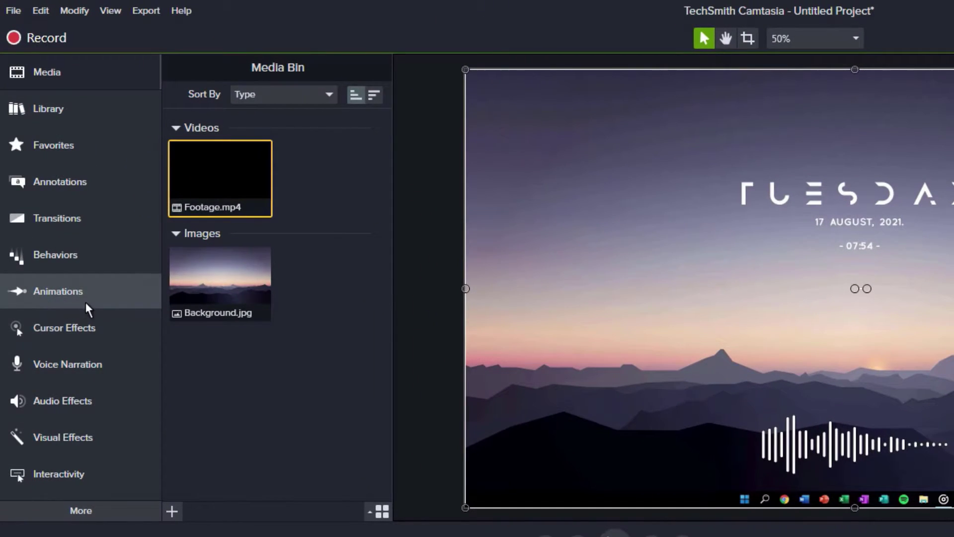
- Drop the Custom animation preset onto the Footage clip on Track 2
{"action": "left_click", "coordinate": [85, 300]}
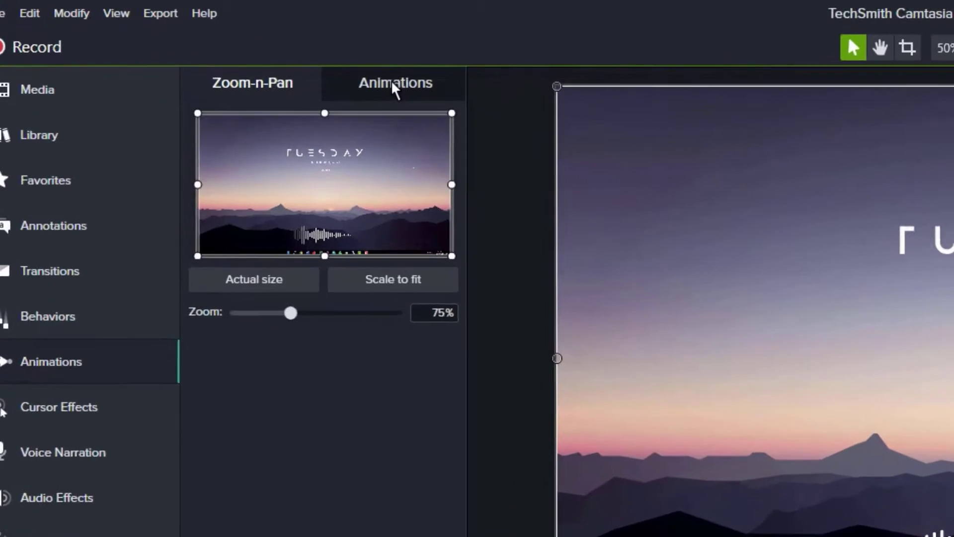
{"action": "left_click", "coordinate": [332, 72]}
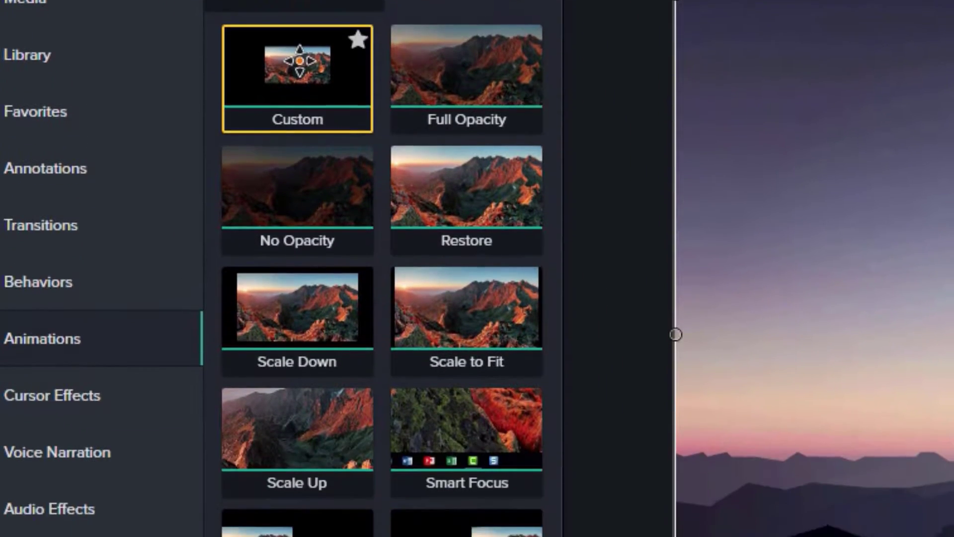
{"action": "mouse_move", "coordinate": [297, 179]}
{"action": "left_mouse_down"}
{"action": "mouse_move", "coordinate": [330, 345]}
{"action": "mouse_move", "coordinate": [319, 255]}
{"action": "mouse_move", "coordinate": [324, 374]}
{"action": "mouse_move", "coordinate": [135, 379]}
{"action": "mouse_move", "coordinate": [169, 359]}
{"action": "left_mouse_up"}
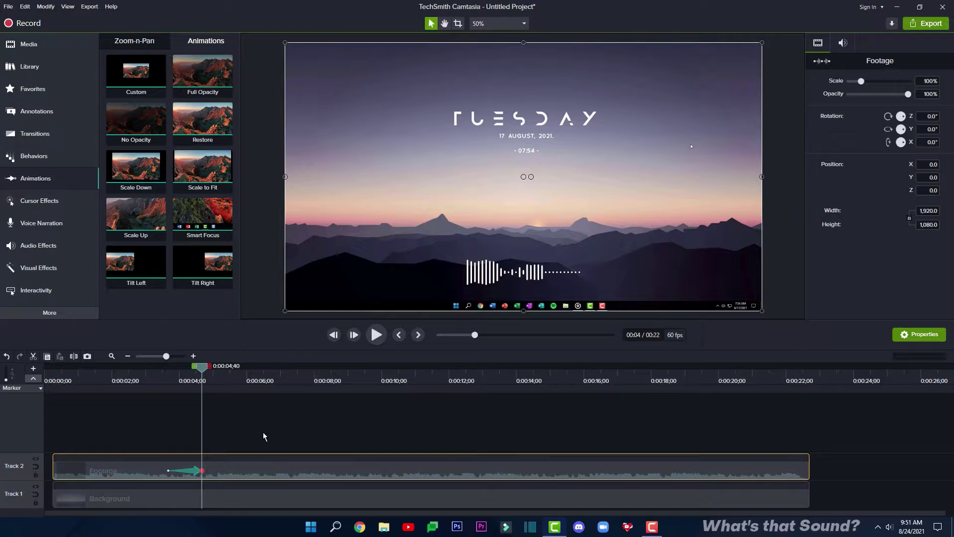
- Move the animation start to about 0:00:03;29 and extend its end slightly
{"action": "left_click_drag", "start_coordinate": [169, 468], "coordinate": [162, 469]}
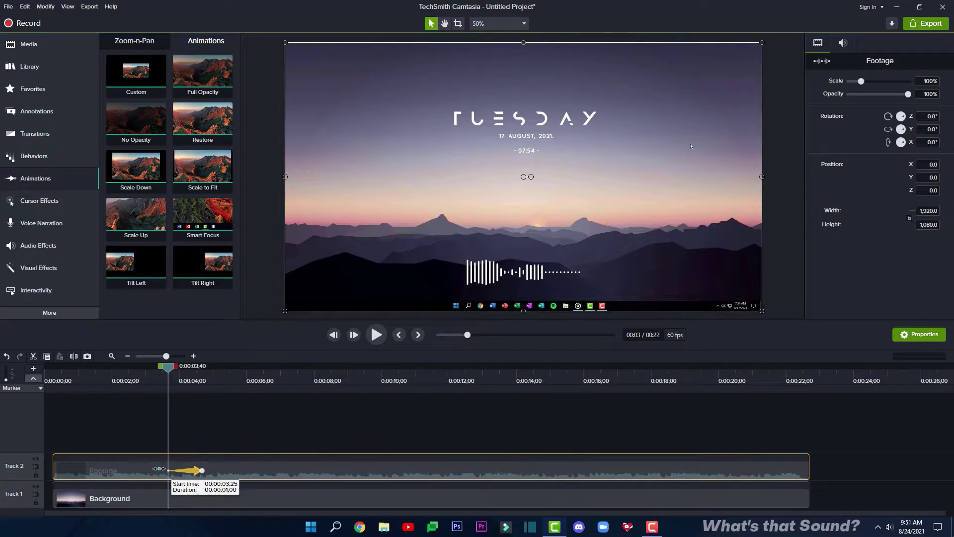
{"action": "left_click", "coordinate": [202, 470]}
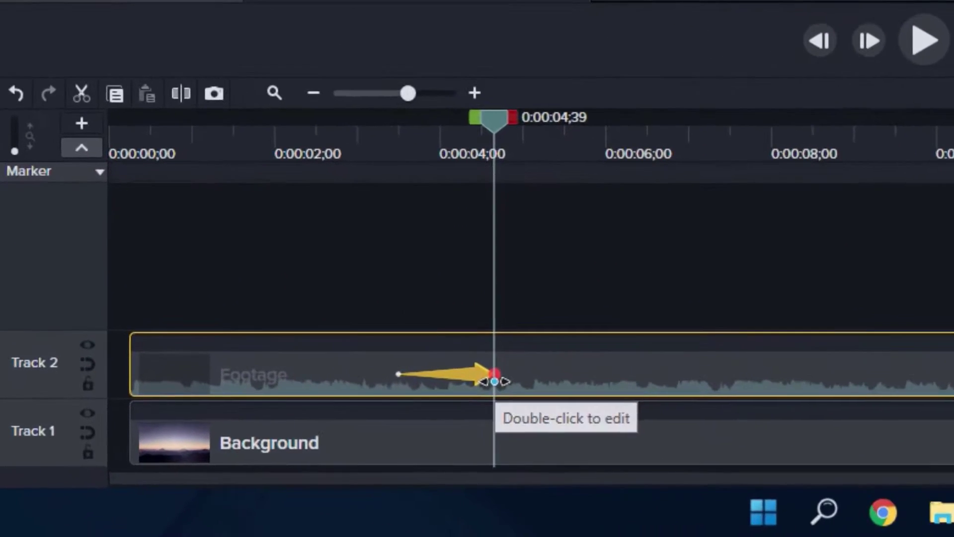
{"action": "left_click_drag", "start_coordinate": [494, 381], "coordinate": [521, 373]}
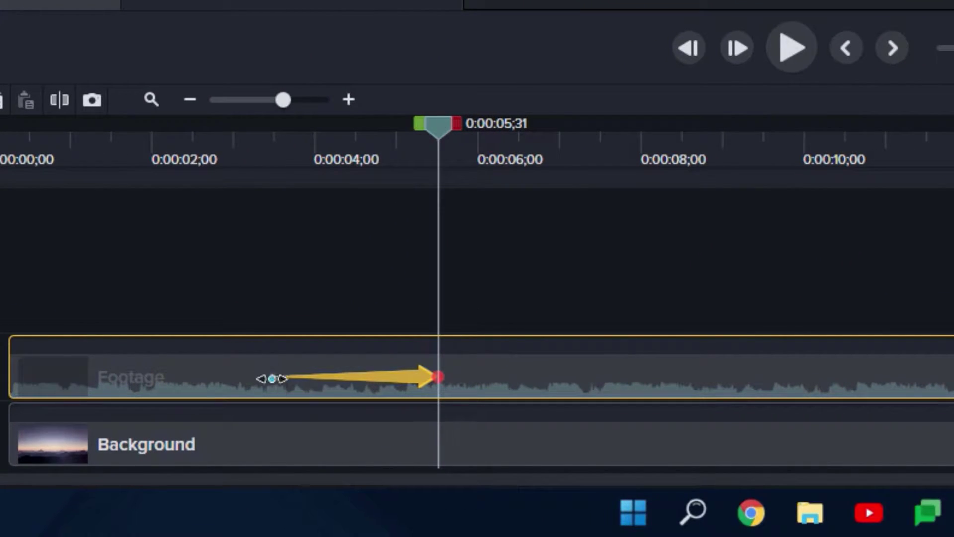
- Check the animation by jumping the playhead between its start and end points
{"action": "left_click", "coordinate": [272, 378]}
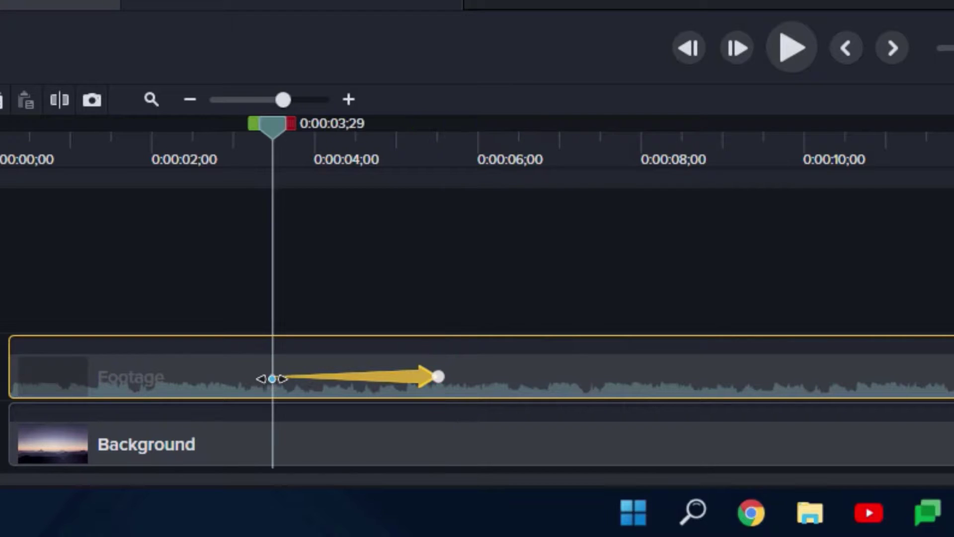
{"action": "left_click", "coordinate": [438, 377]}
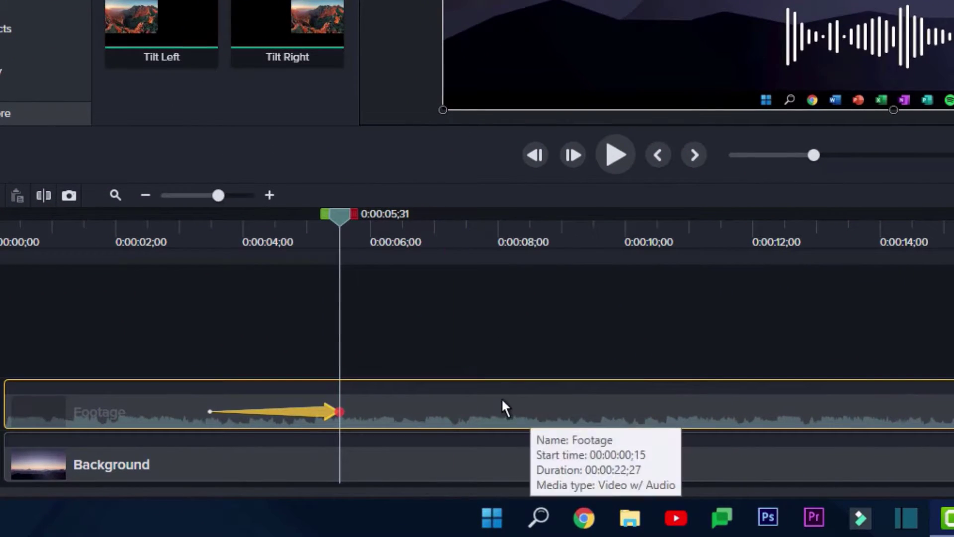
{"action": "left_click", "coordinate": [501, 400]}
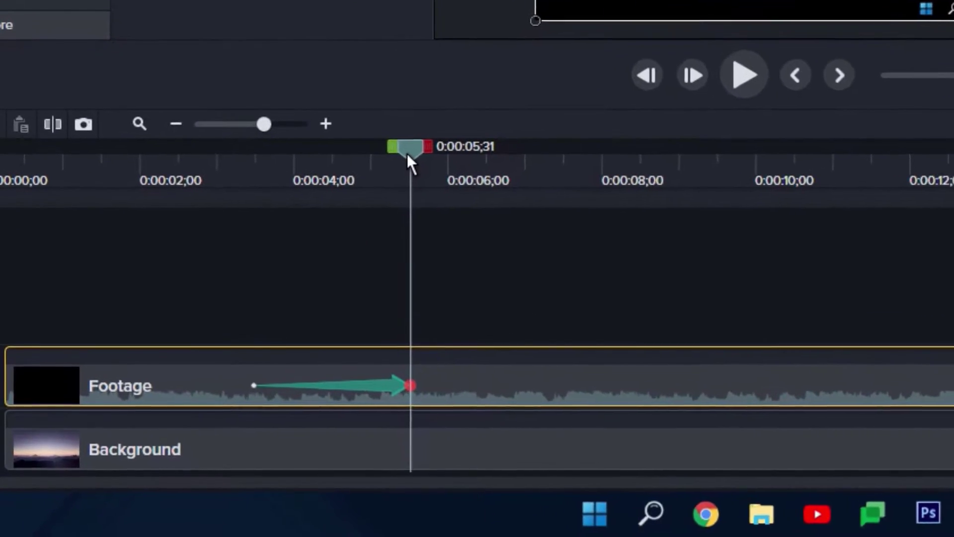
{"action": "left_click_drag", "start_coordinate": [339, 219], "coordinate": [344, 219]}
{"action": "left_click_drag", "start_coordinate": [424, 146], "coordinate": [429, 146]}
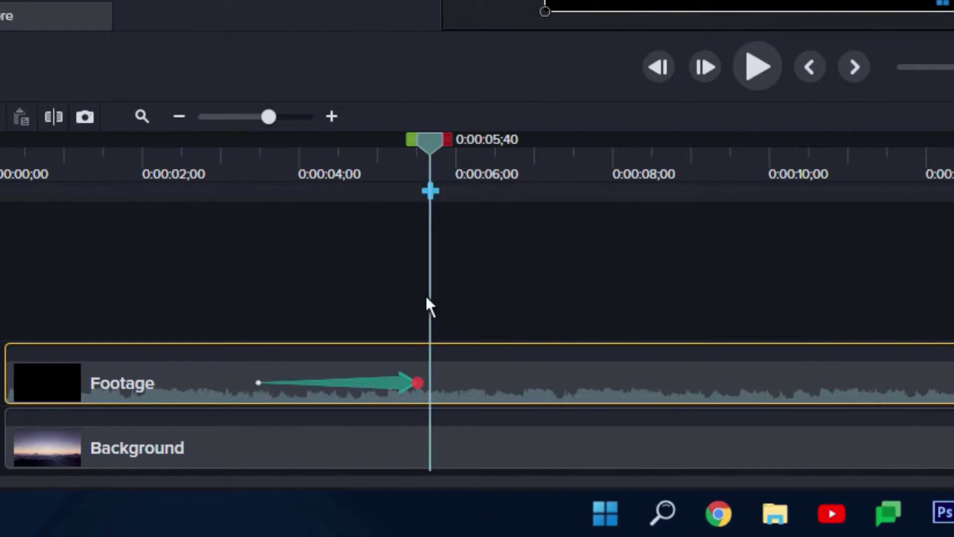
{"action": "left_click", "coordinate": [387, 386]}
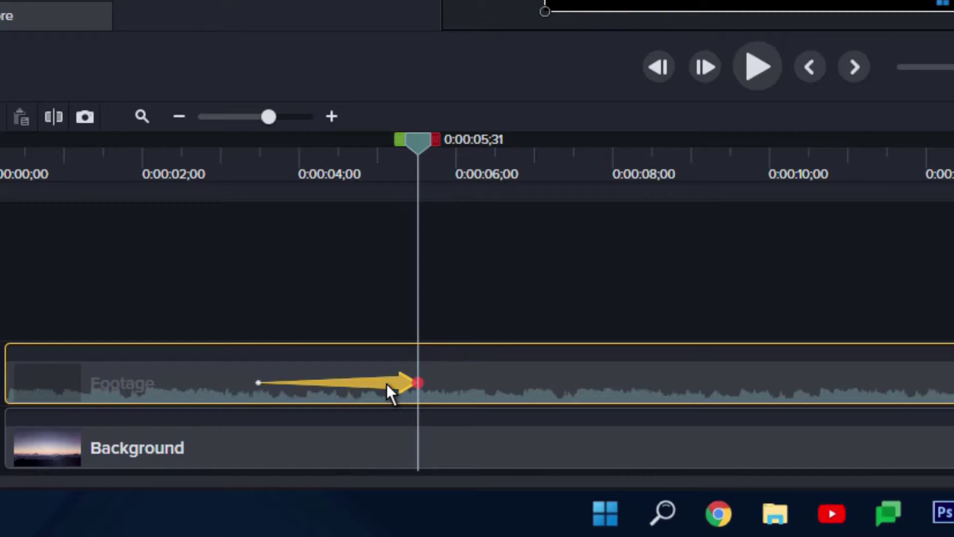
{"action": "left_click", "coordinate": [259, 384]}
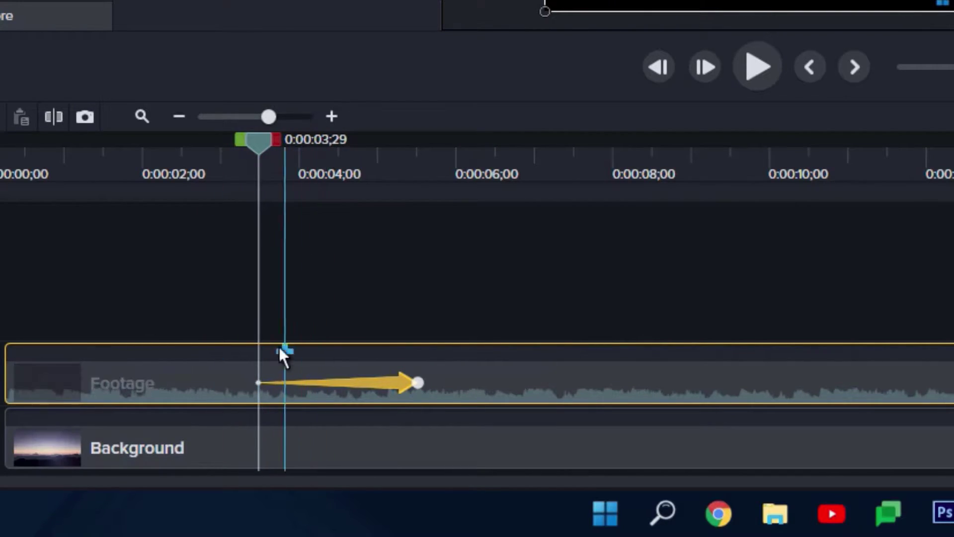
{"action": "left_click", "coordinate": [403, 383]}
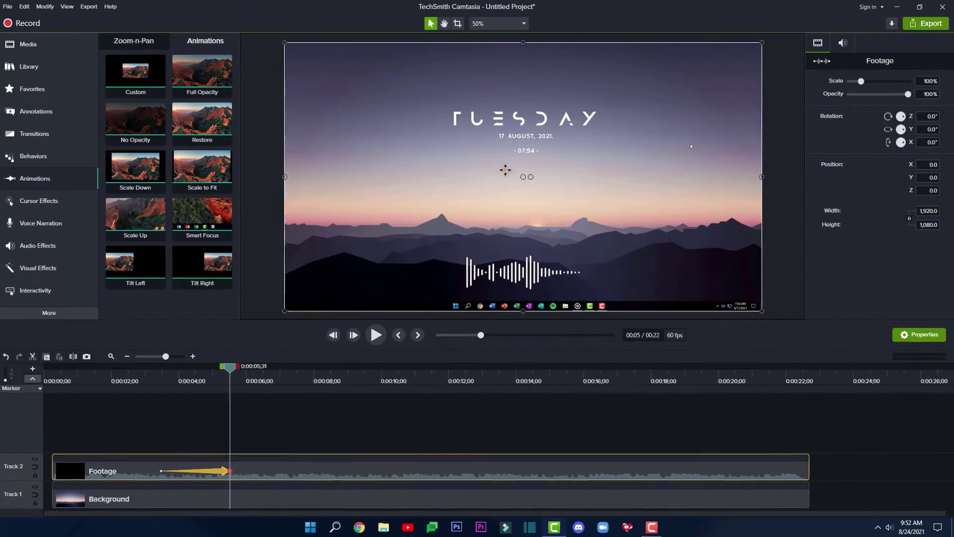
- At the animation end, rotate footage to -49.8°, move it up-right, and scale to 256.5%
{"action": "left_click_drag", "start_coordinate": [531, 176], "coordinate": [536, 186]}
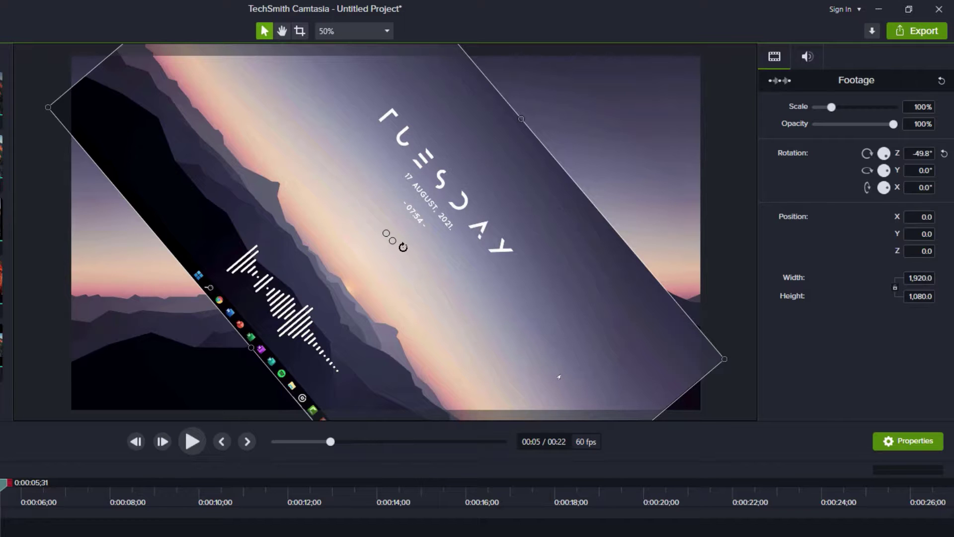
{"action": "left_click_drag", "start_coordinate": [491, 314], "coordinate": [712, 208]}
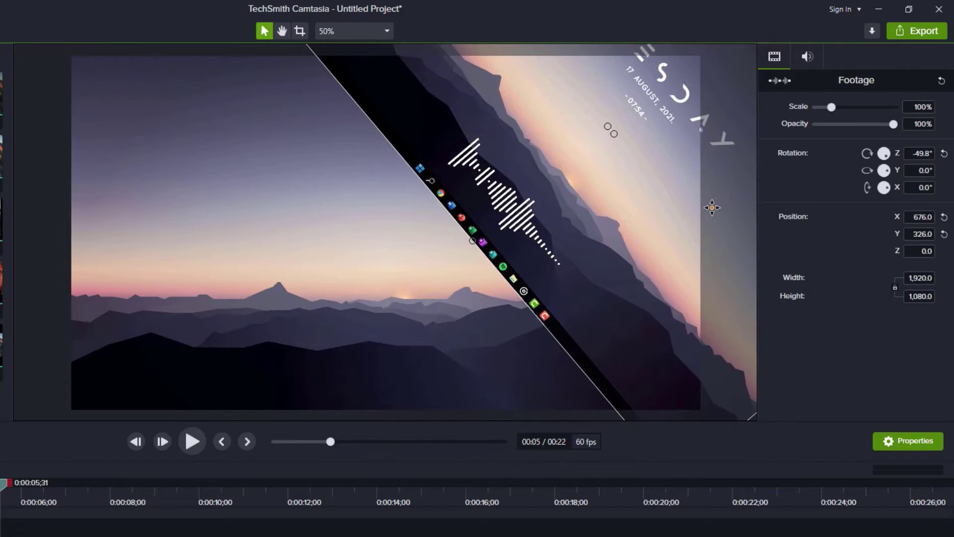
{"action": "left_click_drag", "start_coordinate": [831, 108], "coordinate": [854, 107]}
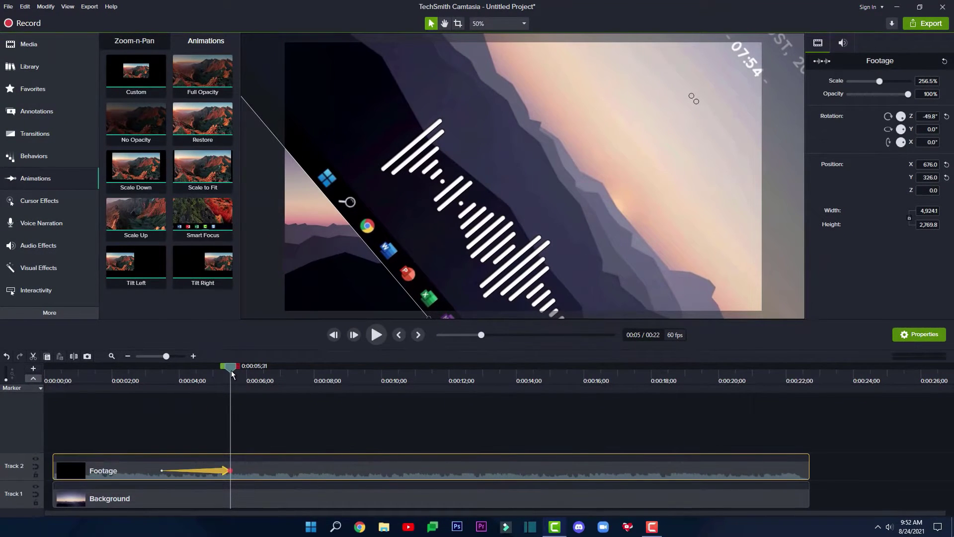
- Play the animation back from just before its start
{"action": "left_click_drag", "start_coordinate": [232, 373], "coordinate": [140, 374]}
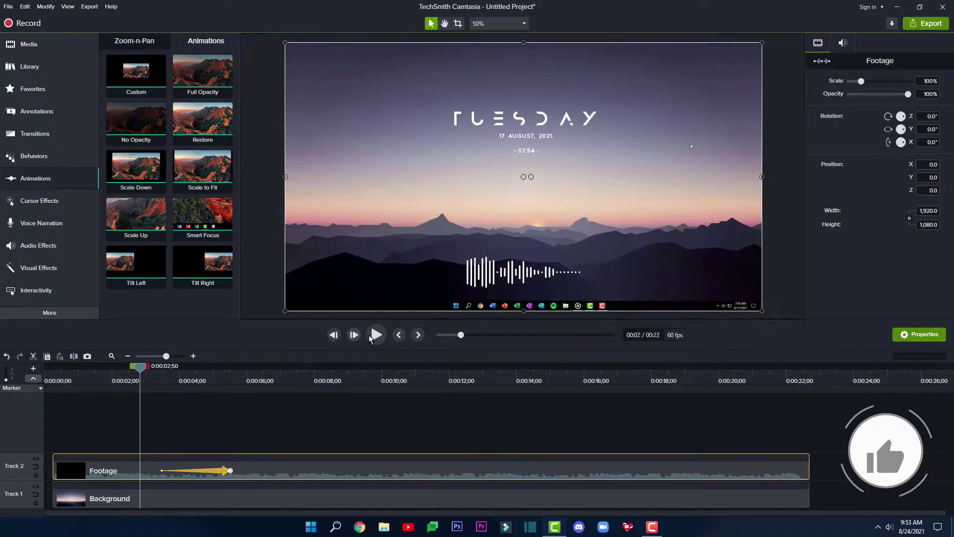
{"action": "left_click", "coordinate": [376, 335]}
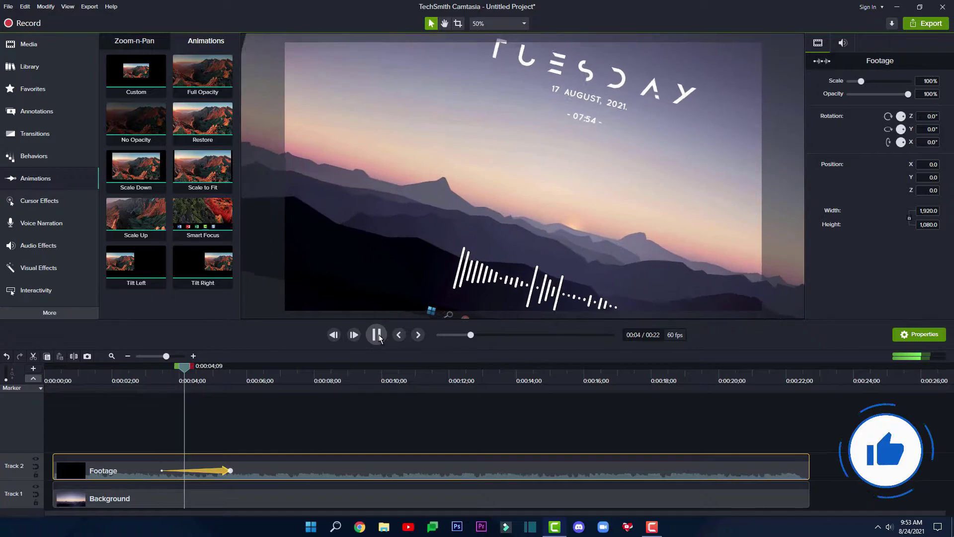
{"action": "left_click", "coordinate": [377, 335]}
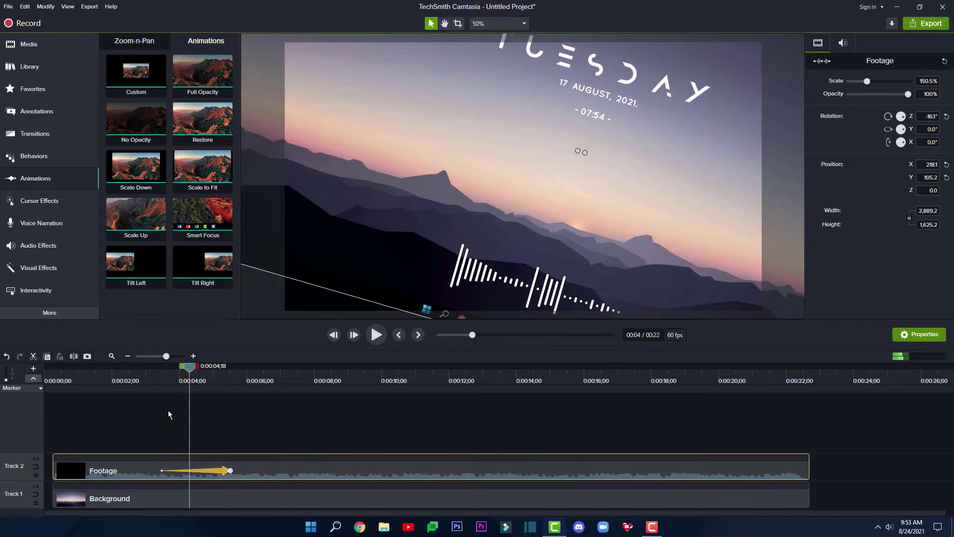
{"action": "left_click", "coordinate": [170, 376]}
{"action": "left_click", "coordinate": [376, 335]}
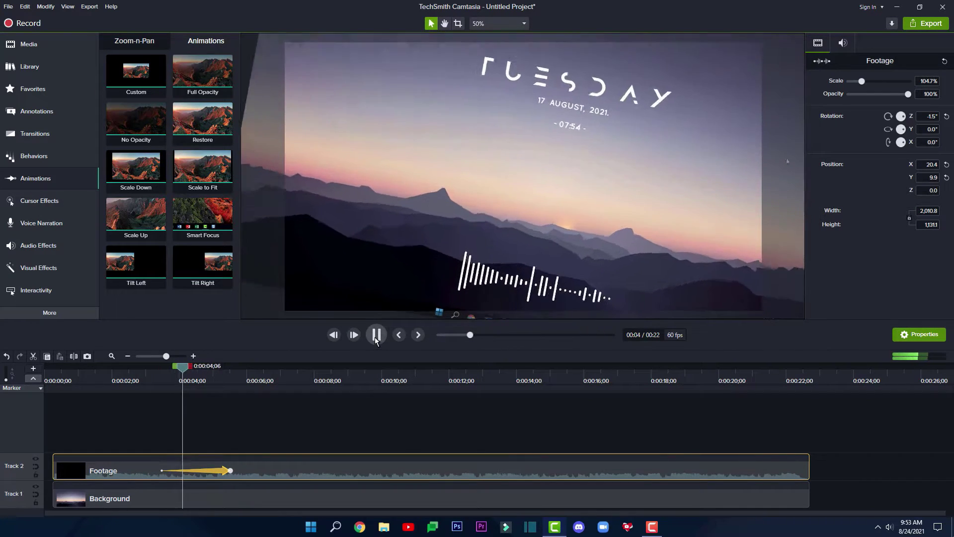
{"action": "key", "text": "space"}
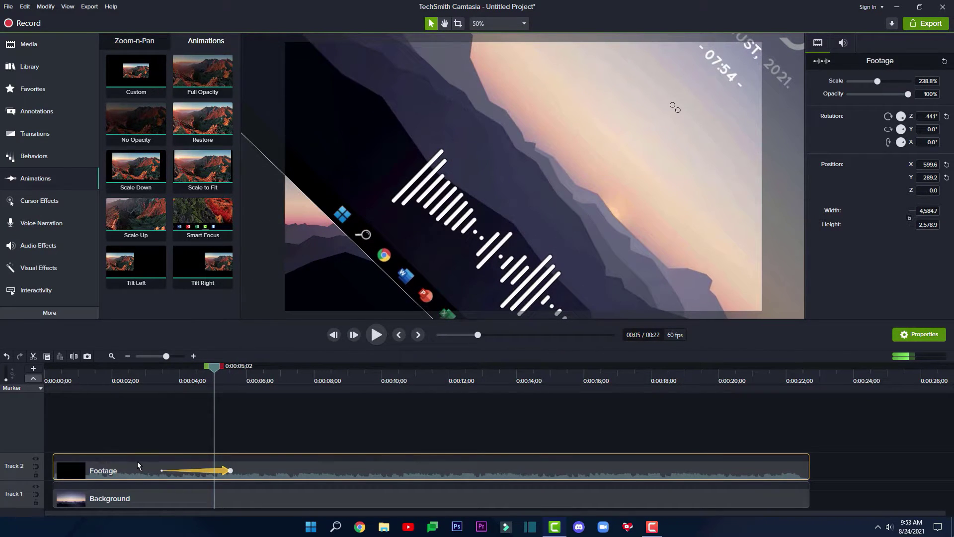
{"action": "left_click", "coordinate": [166, 385]}
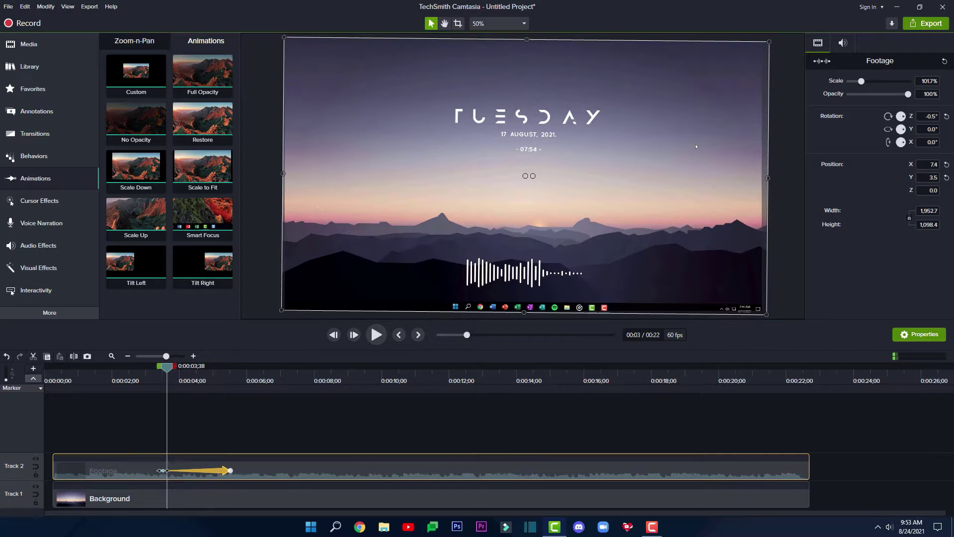
{"action": "left_click", "coordinate": [164, 468]}
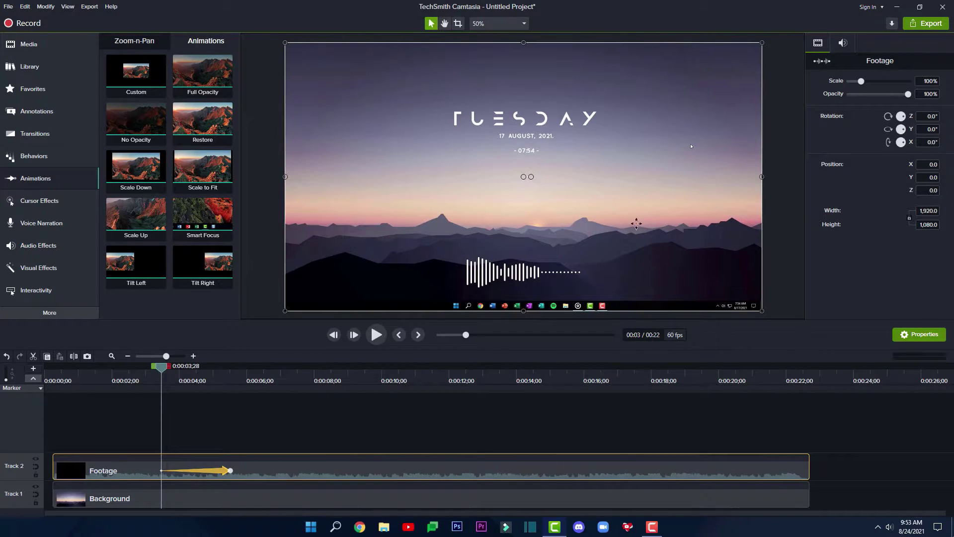
{"action": "left_click", "coordinate": [229, 471]}
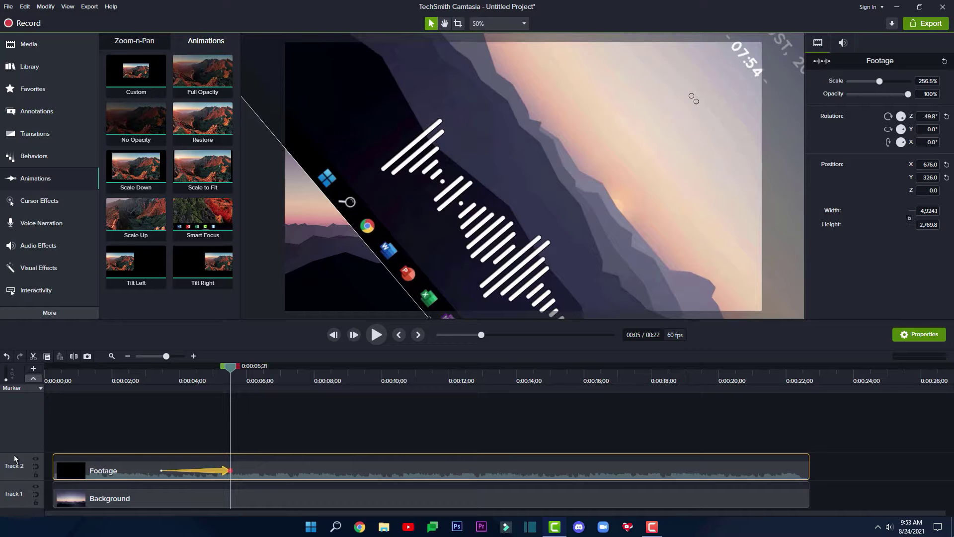
- Copy the animation and paste it onto the Footage clip at 0:00:09;07
{"action": "right_click", "coordinate": [226, 469]}
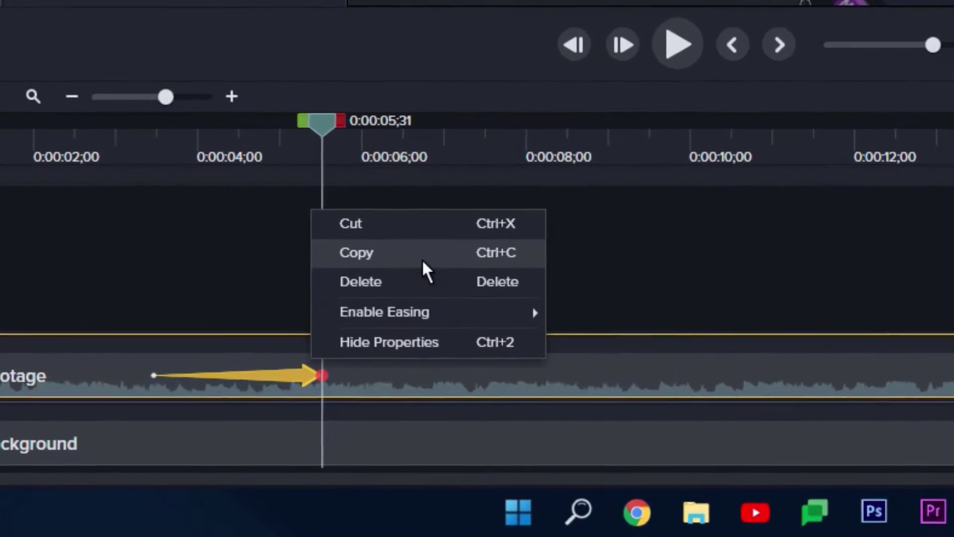
{"action": "left_click", "coordinate": [332, 353]}
{"action": "left_click_drag", "start_coordinate": [288, 99], "coordinate": [592, 132]}
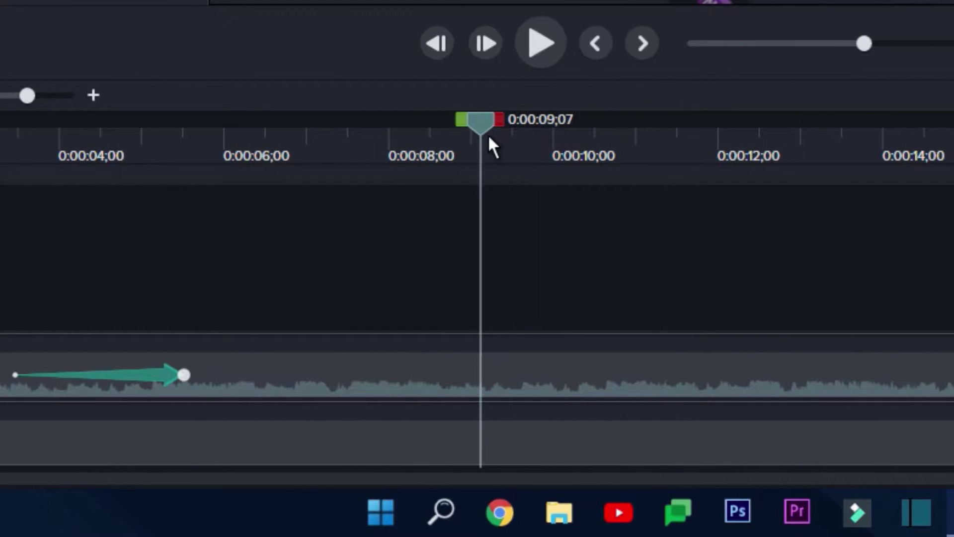
{"action": "left_click", "coordinate": [529, 374]}
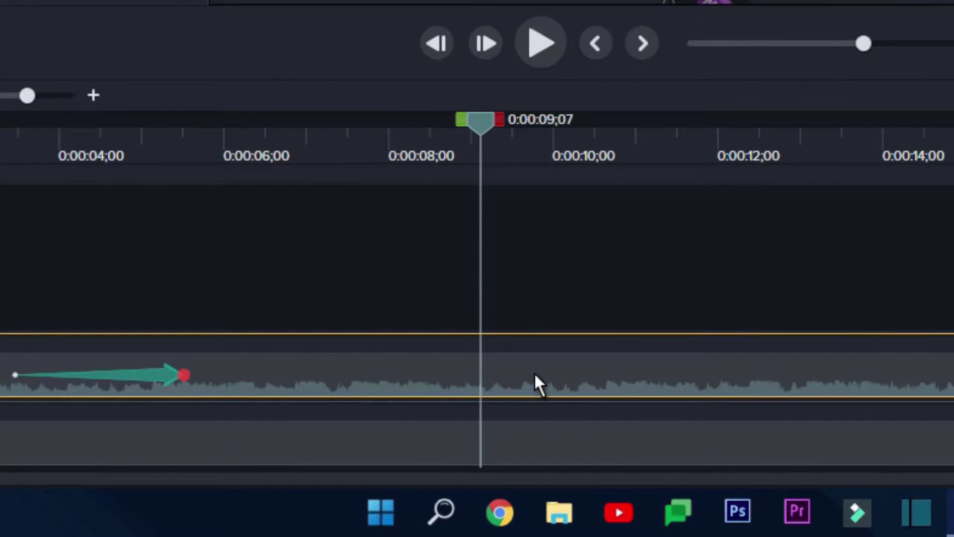
{"action": "right_click", "coordinate": [535, 361]}
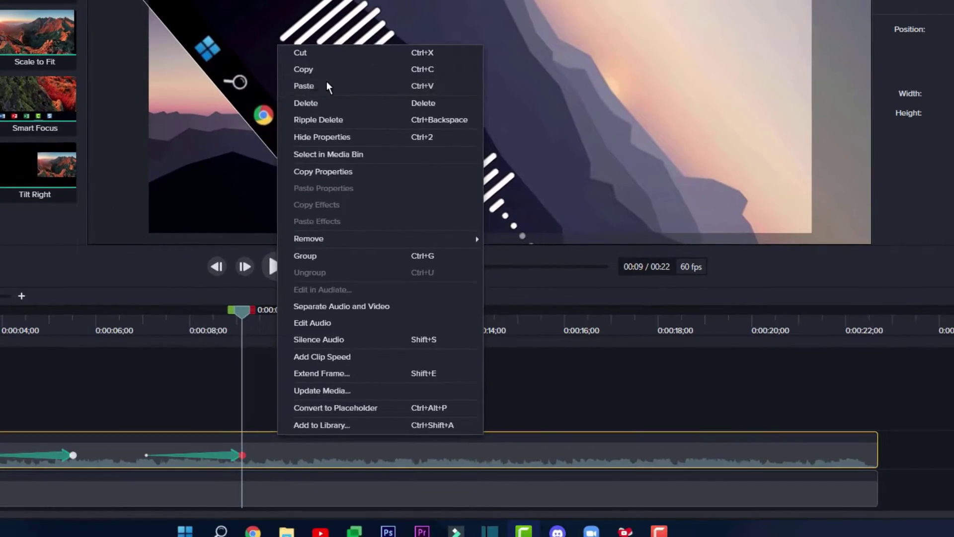
{"action": "left_click", "coordinate": [418, 90]}
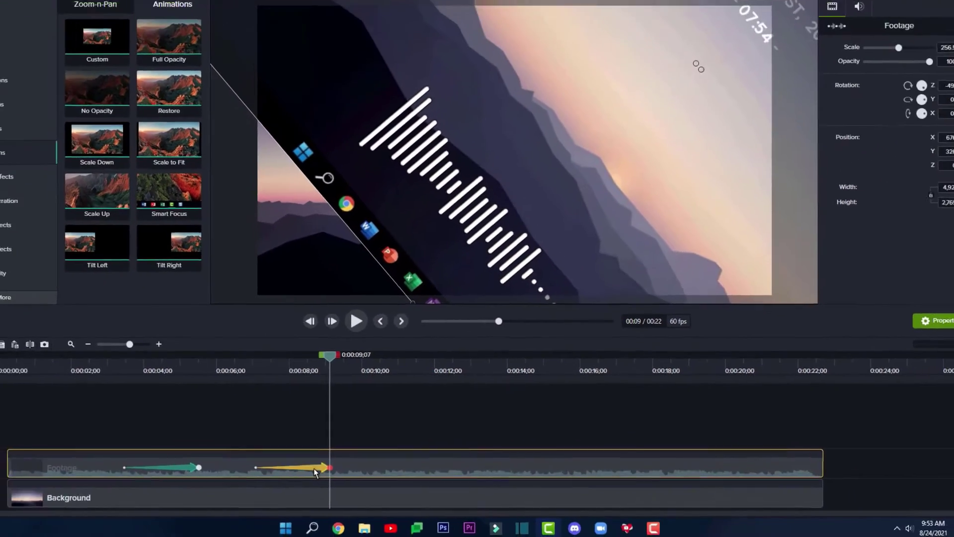
- Remove the pasted animation and open the original animation's context menu
{"action": "key", "text": "Delete"}
{"action": "left_click", "coordinate": [222, 469]}
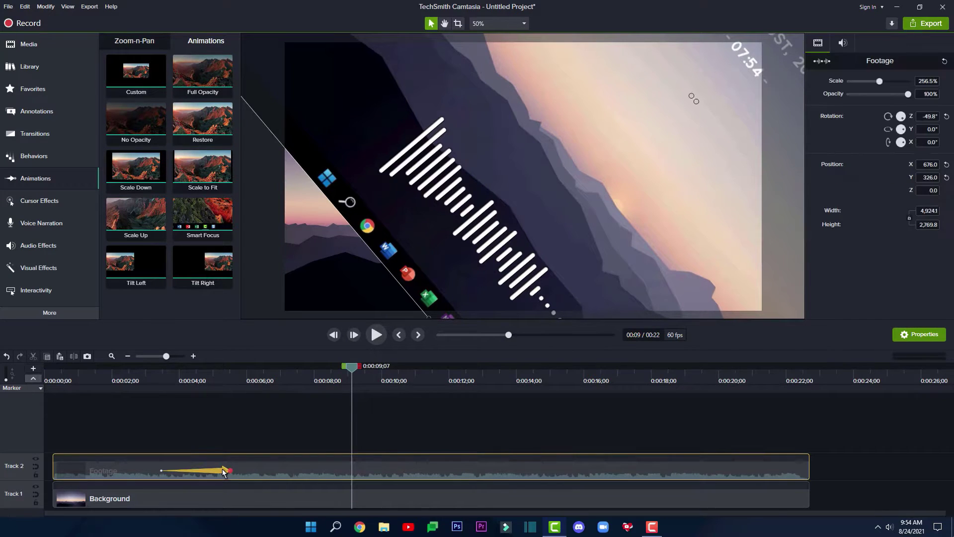
{"action": "right_click", "coordinate": [222, 469]}
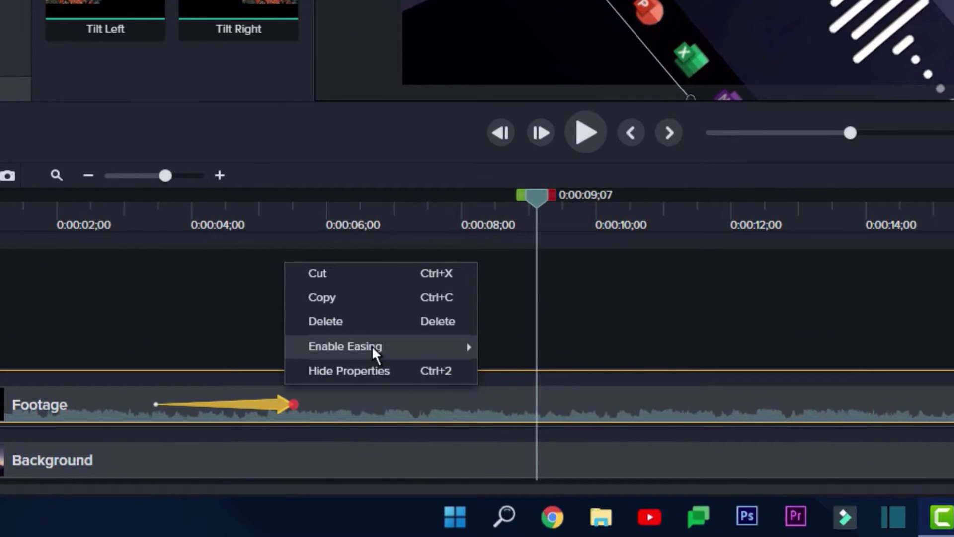
{"action": "mouse_move", "coordinate": [272, 424]}
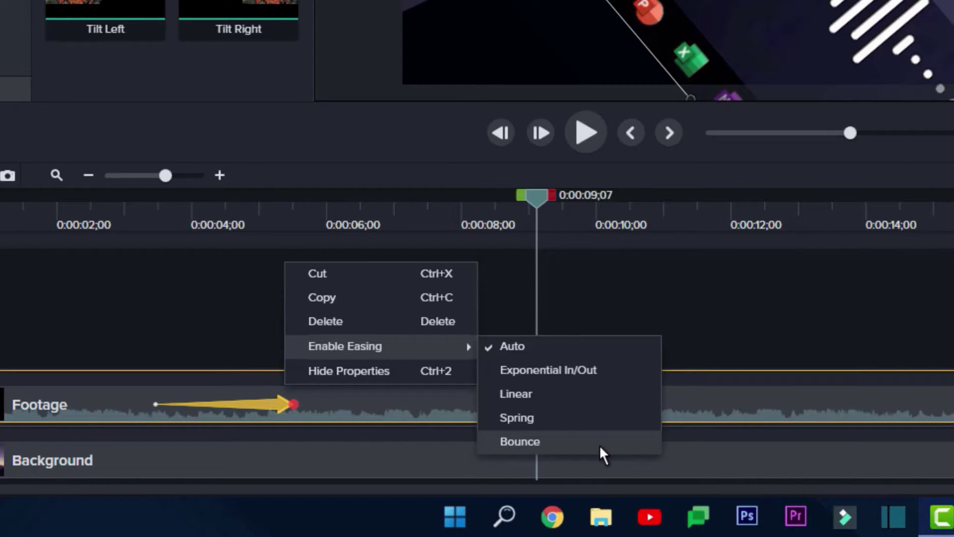
- Set the animation's easing to Linear and select the Footage clip
{"action": "left_click", "coordinate": [567, 403]}
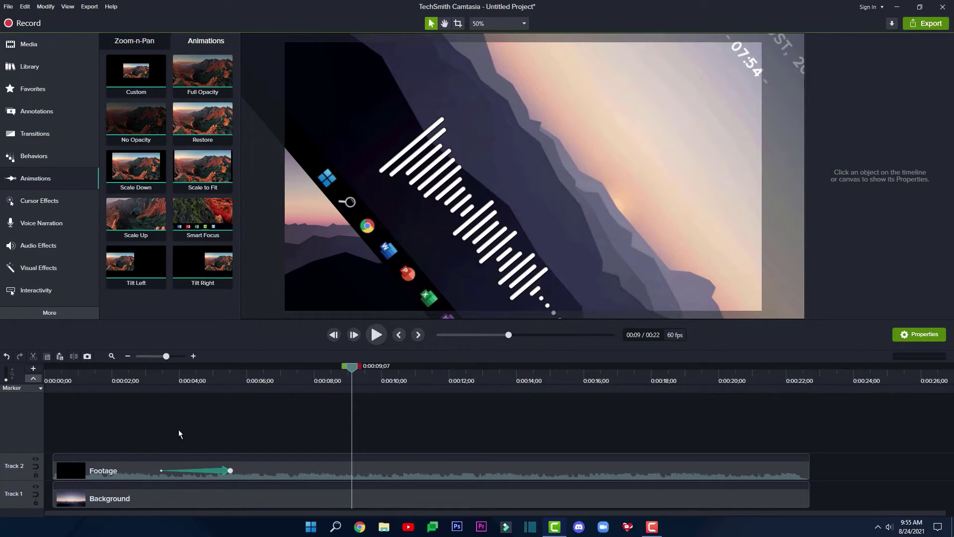
{"action": "left_click", "coordinate": [230, 470]}
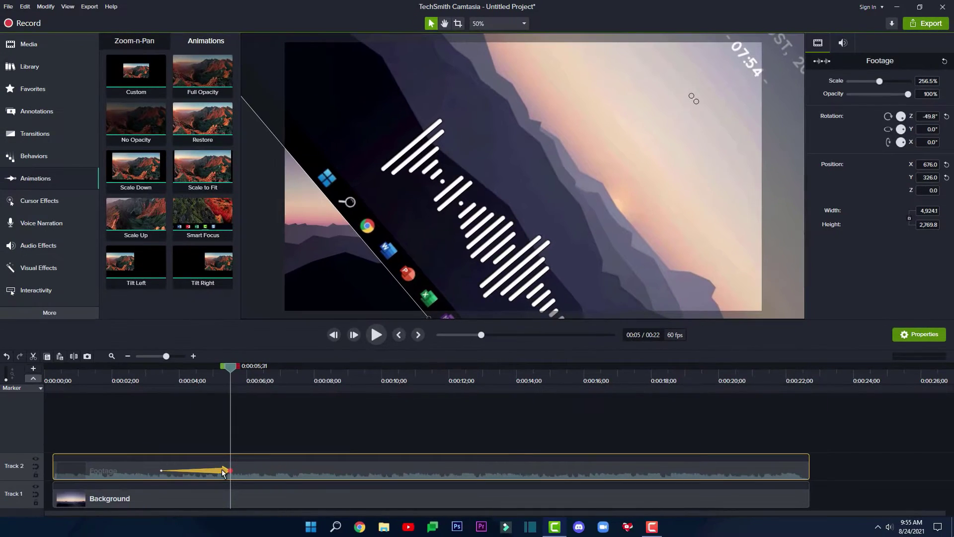
- Delete the rotating animation and drop a new Custom animation onto the Footage clip
{"action": "key", "text": "Delete"}
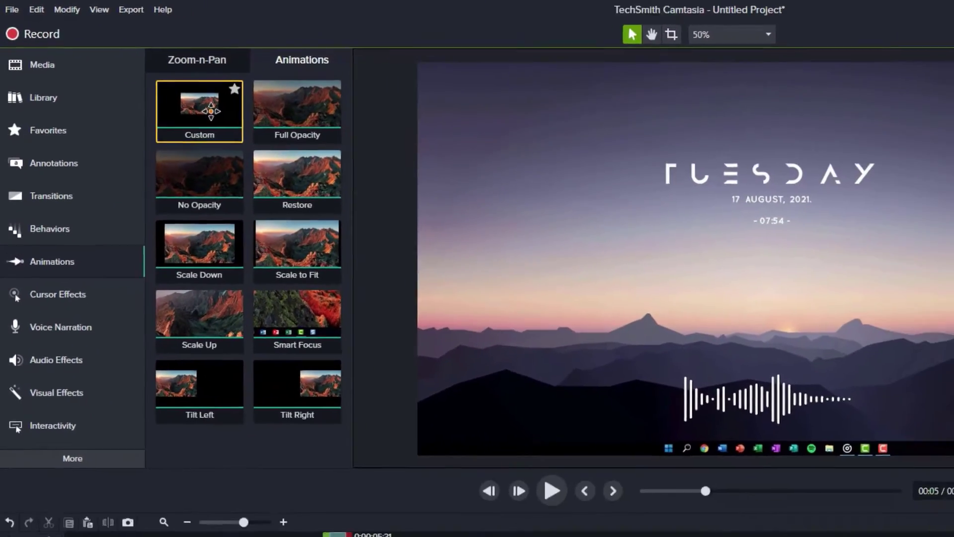
{"action": "left_click_drag", "start_coordinate": [142, 71], "coordinate": [208, 472]}
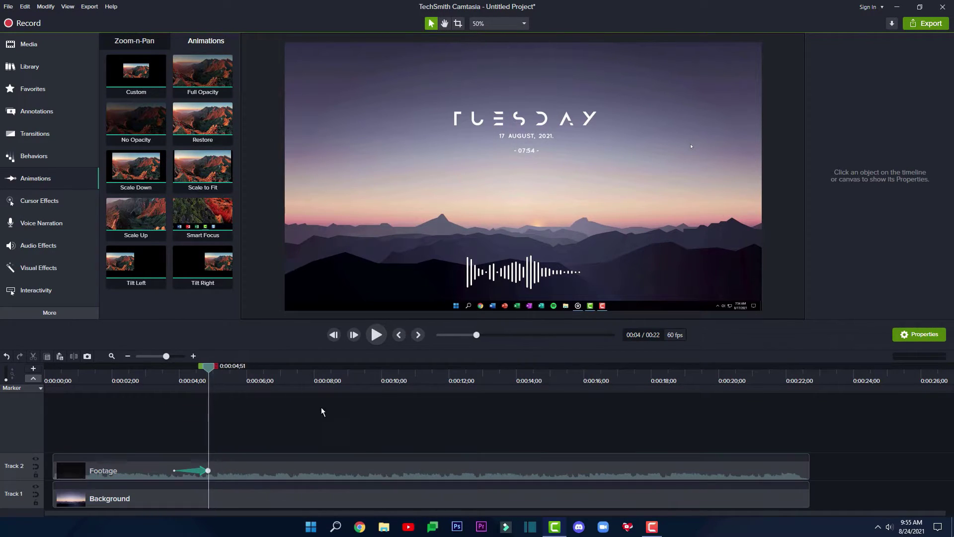
{"action": "left_click", "coordinate": [199, 474]}
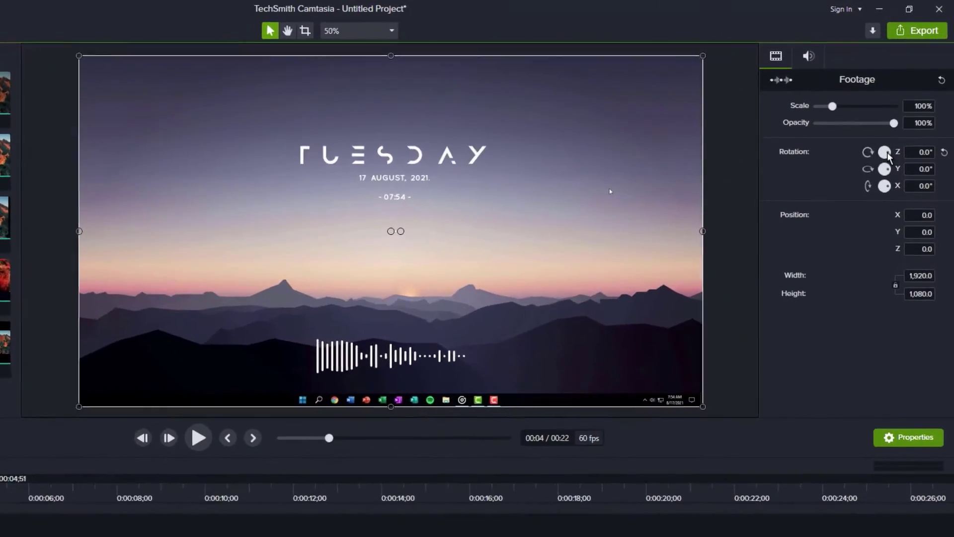
- Reset Z, Y and X rotation to 0°, then set Y rotation to -33.7°
{"action": "left_click_drag", "start_coordinate": [902, 125], "coordinate": [906, 125]}
{"action": "left_click_drag", "start_coordinate": [894, 158], "coordinate": [892, 203]}
{"action": "left_click", "coordinate": [944, 155]}
{"action": "left_click", "coordinate": [943, 173]}
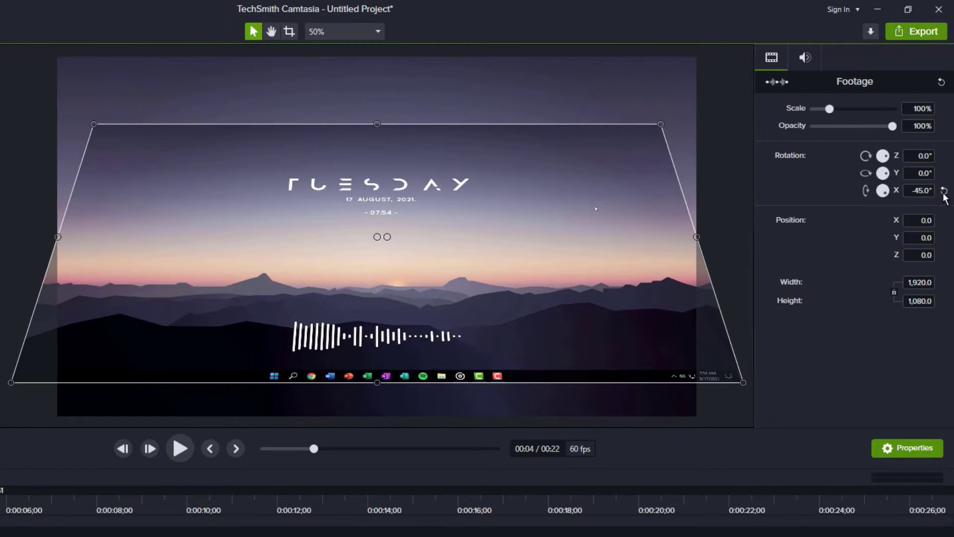
{"action": "left_click", "coordinate": [943, 192]}
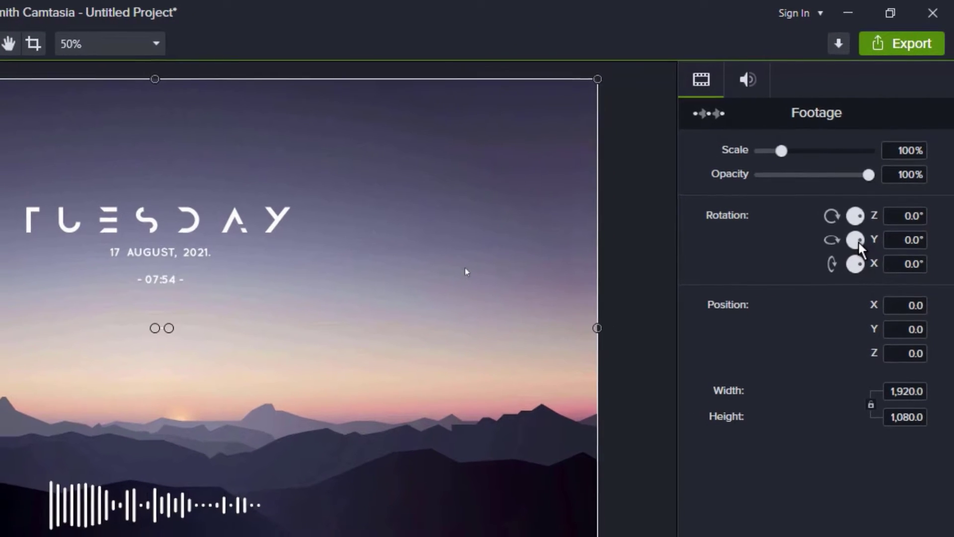
{"action": "left_click_drag", "start_coordinate": [856, 243], "coordinate": [859, 244]}
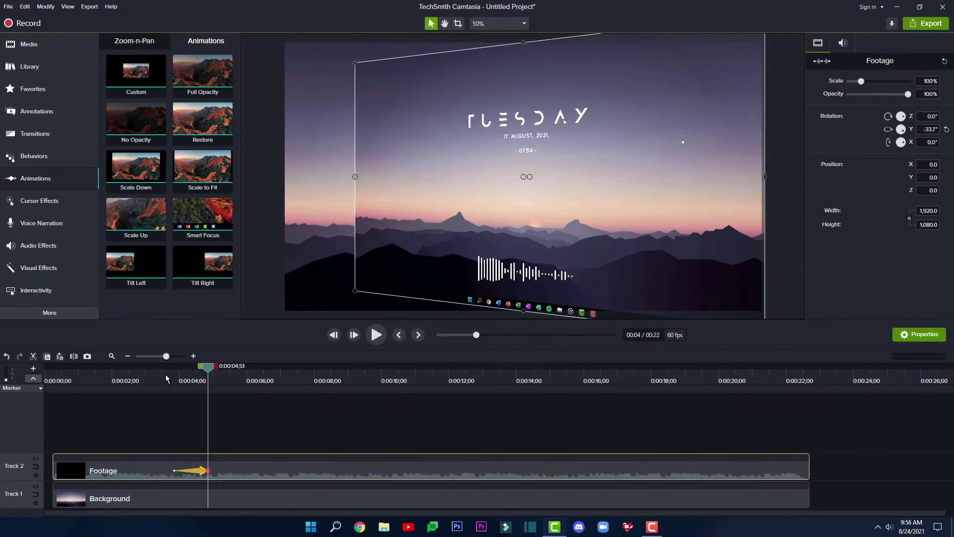
{"action": "left_click_drag", "start_coordinate": [202, 409], "coordinate": [171, 409]}
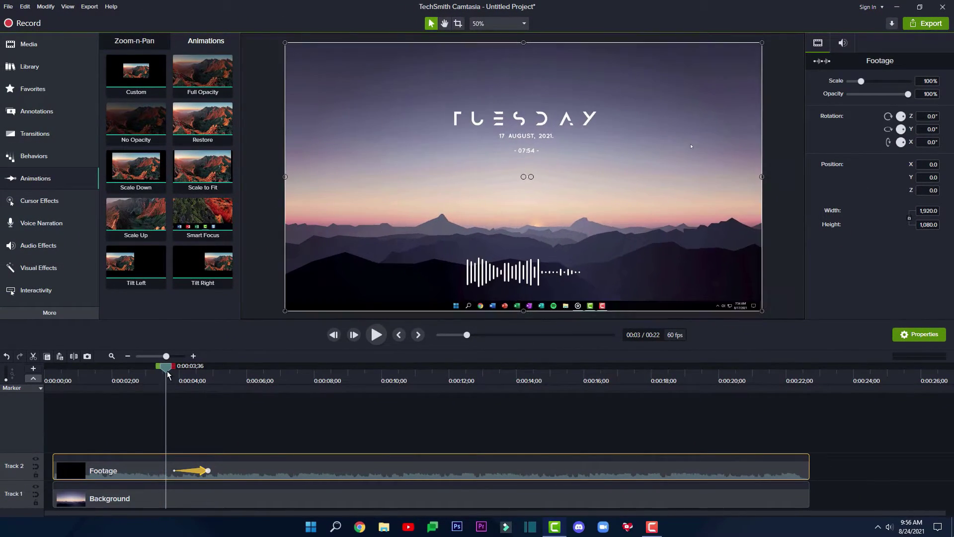
- Preview the footage's Y-axis tilt from just before the animation
{"action": "left_click_drag", "start_coordinate": [168, 374], "coordinate": [147, 377]}
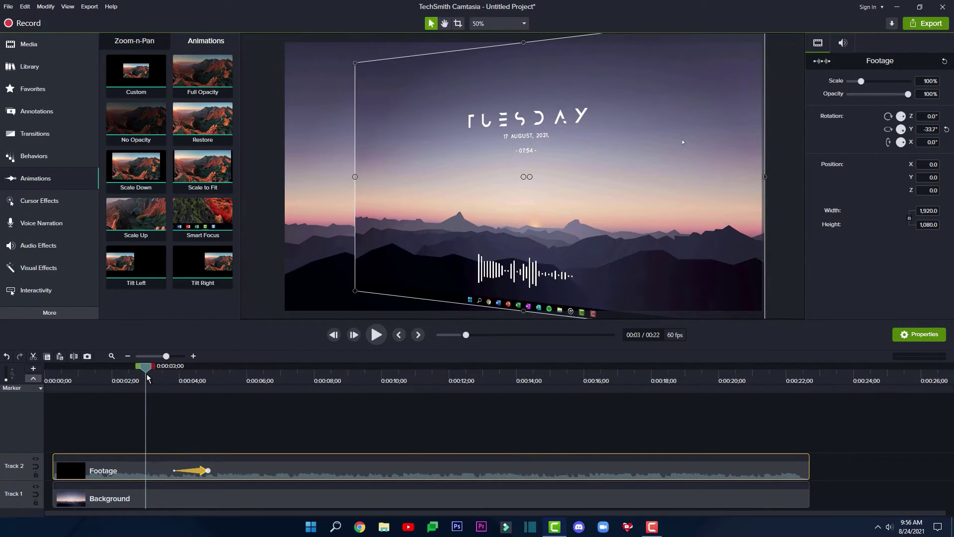
{"action": "left_click", "coordinate": [376, 336]}
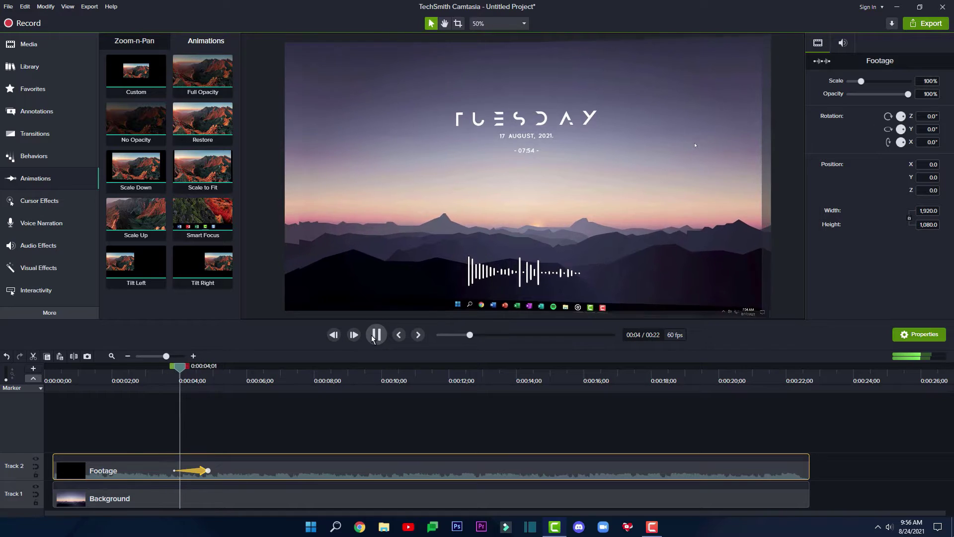
{"action": "left_click", "coordinate": [542, 69]}
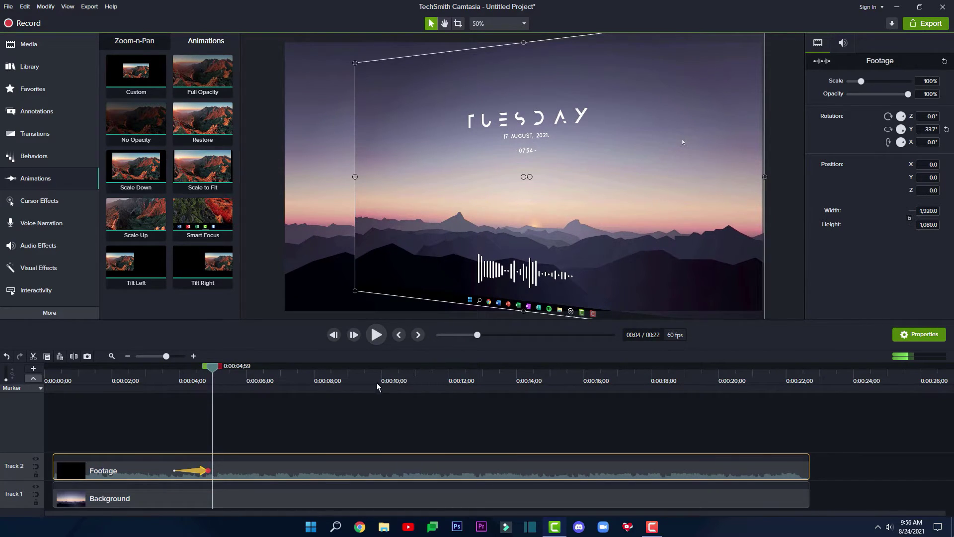
- Hide Track 1's Background, replay the tilt, and reselect the Footage clip's animation end
{"action": "left_click", "coordinate": [63, 503]}
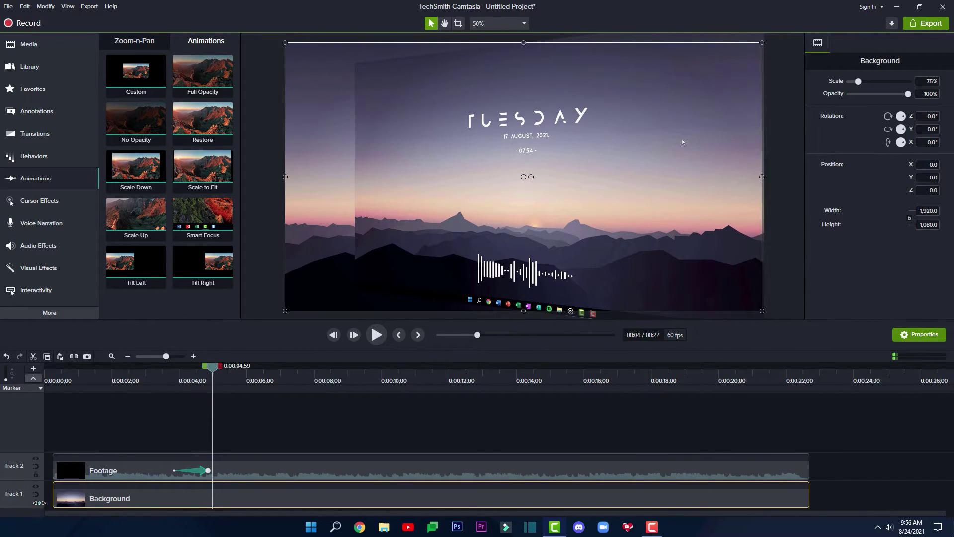
{"action": "left_click", "coordinate": [35, 487]}
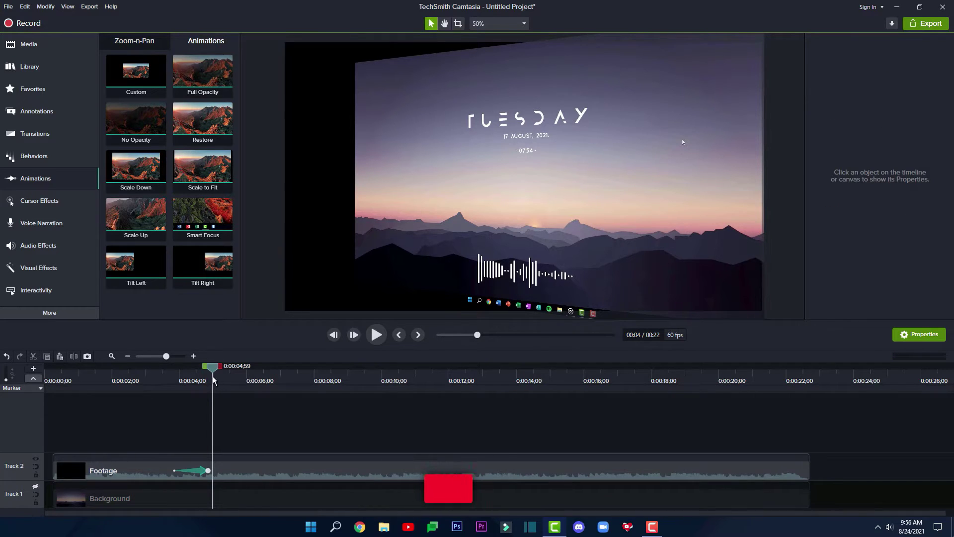
{"action": "left_click", "coordinate": [159, 379]}
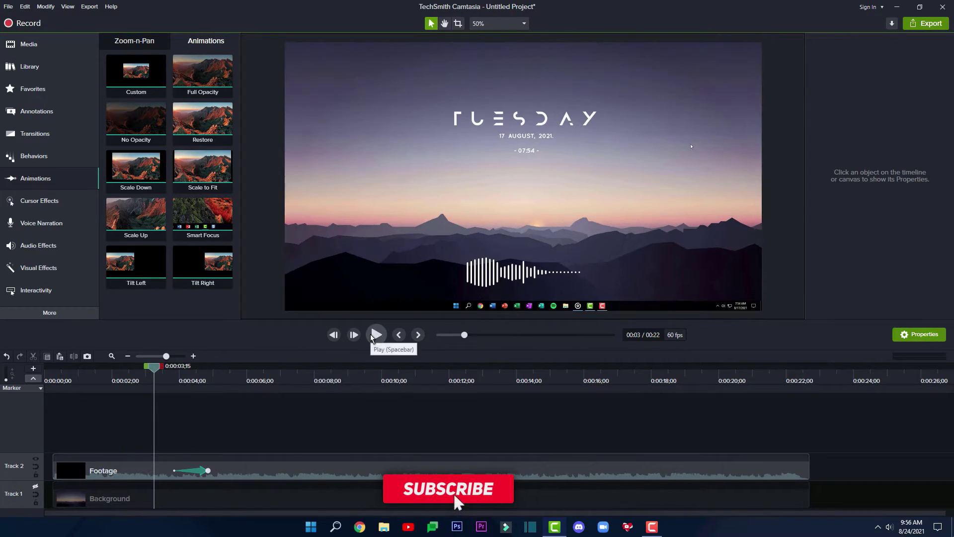
{"action": "left_click", "coordinate": [372, 337]}
{"action": "left_click", "coordinate": [371, 337]}
{"action": "left_click", "coordinate": [171, 375]}
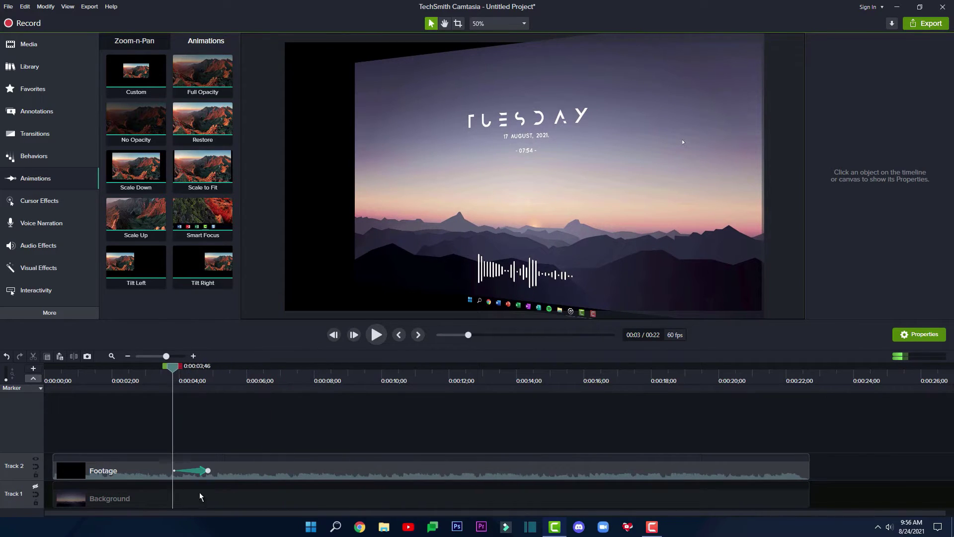
{"action": "left_click", "coordinate": [690, 146]}
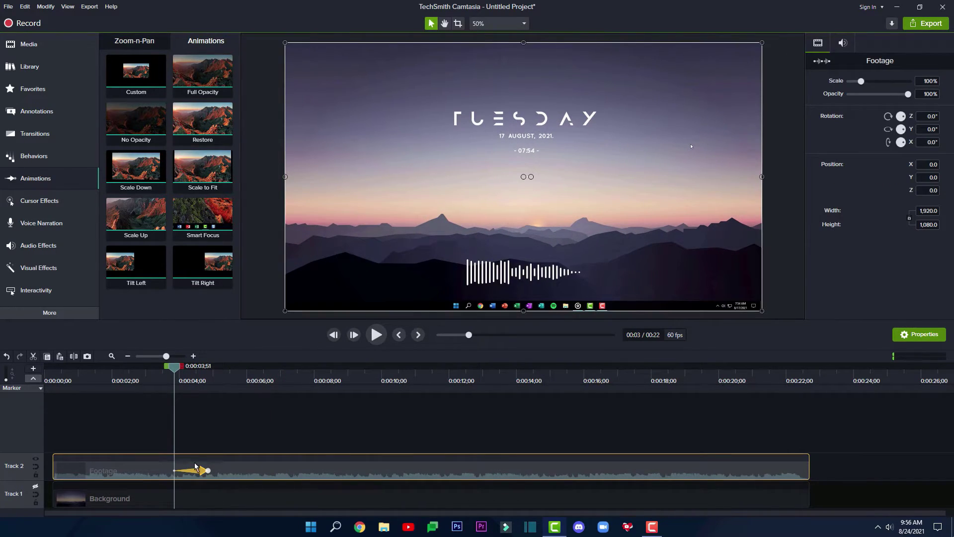
{"action": "left_click", "coordinate": [207, 470]}
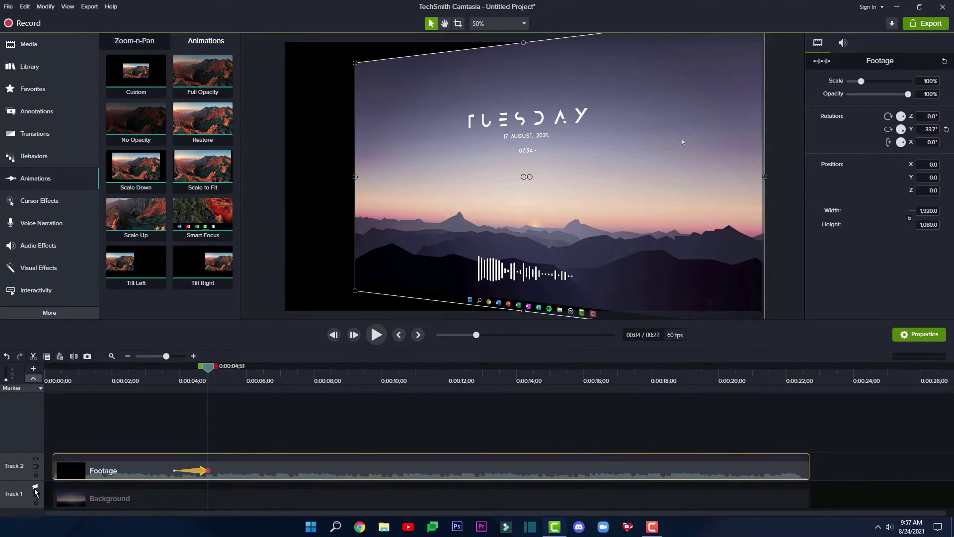
- Unhide the Background track and add a custom animation to Footage ending near 0:00:06
{"action": "left_click", "coordinate": [35, 488]}
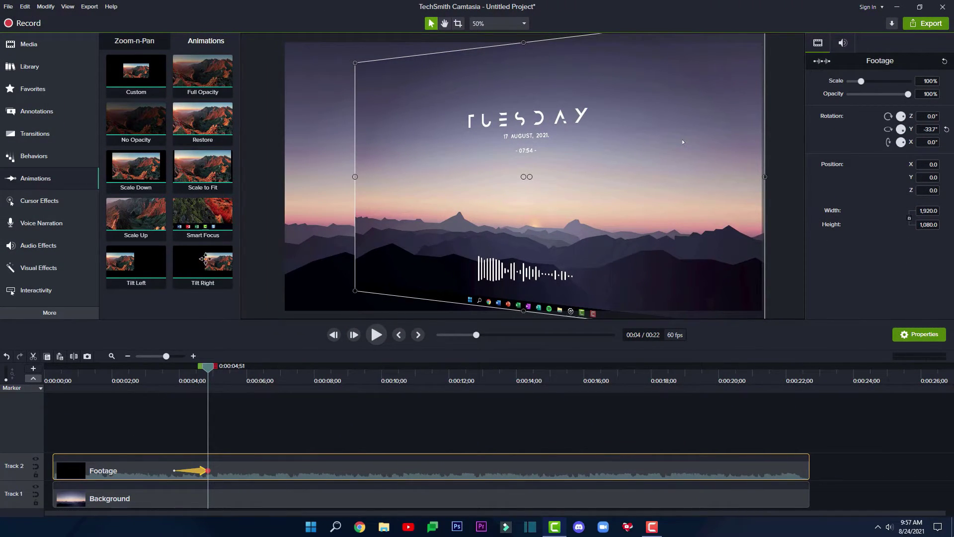
{"action": "left_click_drag", "start_coordinate": [147, 88], "coordinate": [243, 469]}
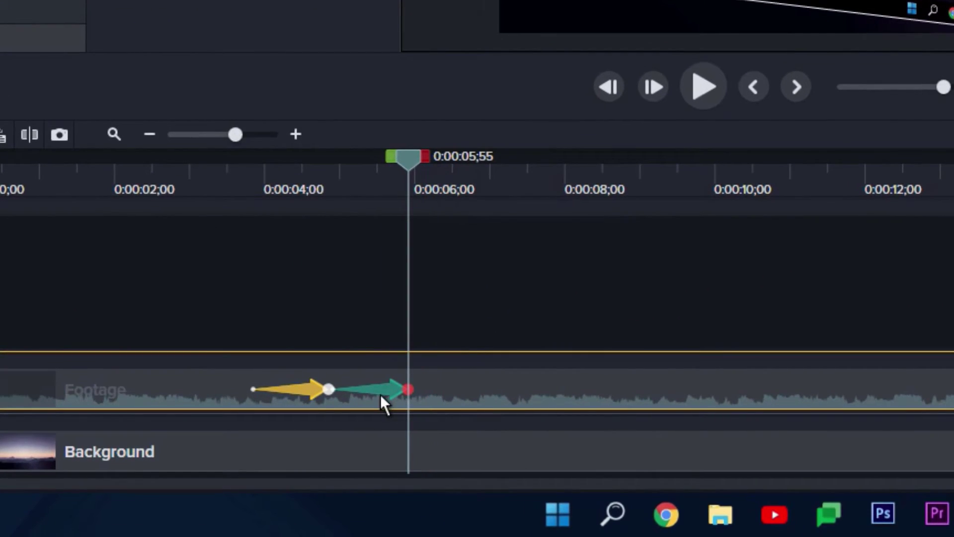
{"action": "left_click_drag", "start_coordinate": [381, 395], "coordinate": [496, 388]}
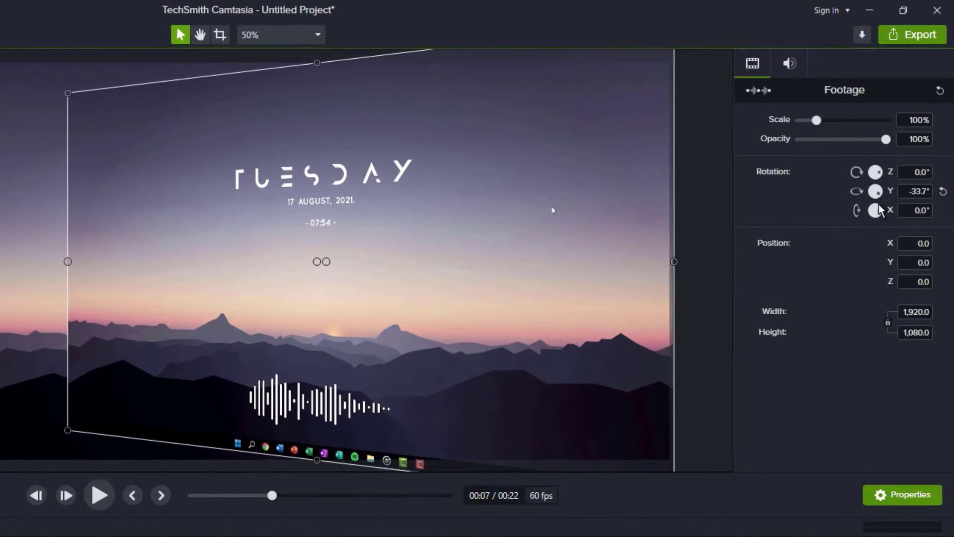
- Tilt the footage to -11.3° X rotation, scale it to 260.7%, and frame the TUESDAY title
{"action": "left_click_drag", "start_coordinate": [879, 212], "coordinate": [879, 214]}
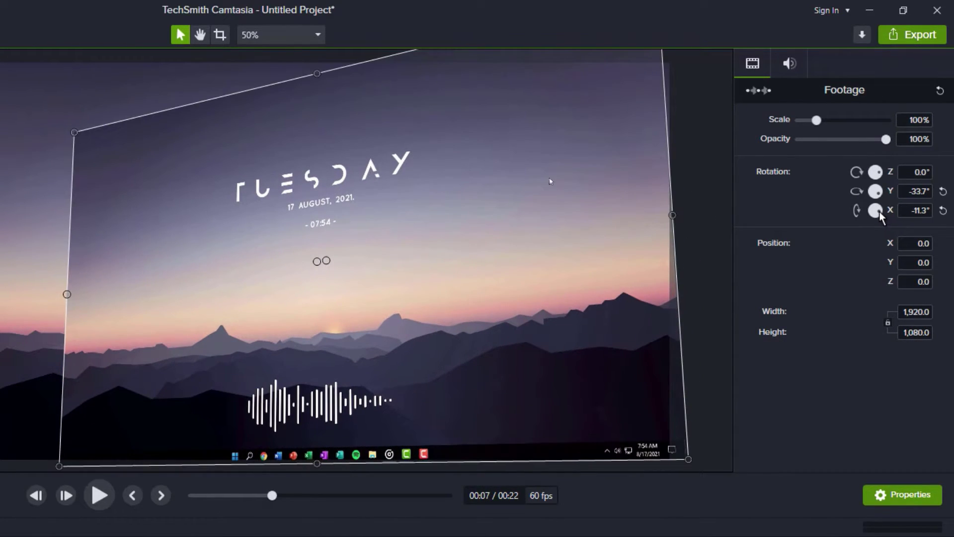
{"action": "left_click_drag", "start_coordinate": [817, 122], "coordinate": [839, 121]}
{"action": "left_click_drag", "start_coordinate": [251, 233], "coordinate": [246, 279]}
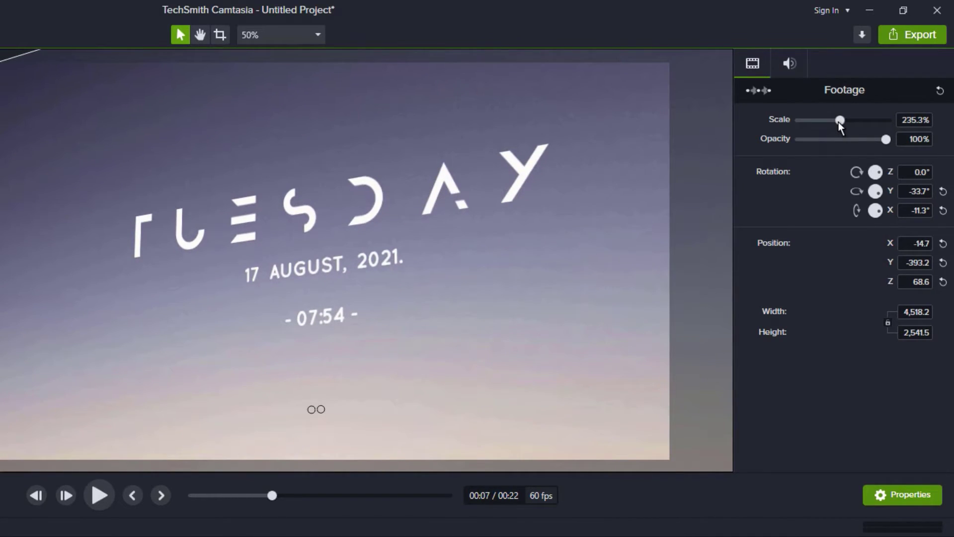
{"action": "left_click_drag", "start_coordinate": [840, 120], "coordinate": [845, 121]}
{"action": "left_click_drag", "start_coordinate": [404, 166], "coordinate": [395, 183]}
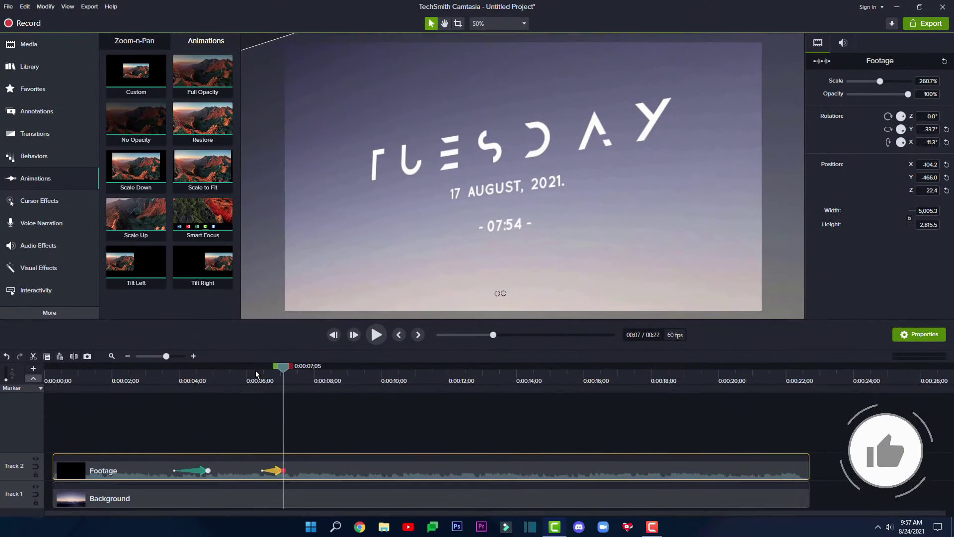
- Preview the zoom onto the TUESDAY title from about 0:00:03, then add a No Opacity animation to Footage
{"action": "left_click", "coordinate": [162, 420]}
{"action": "left_click", "coordinate": [302, 378]}
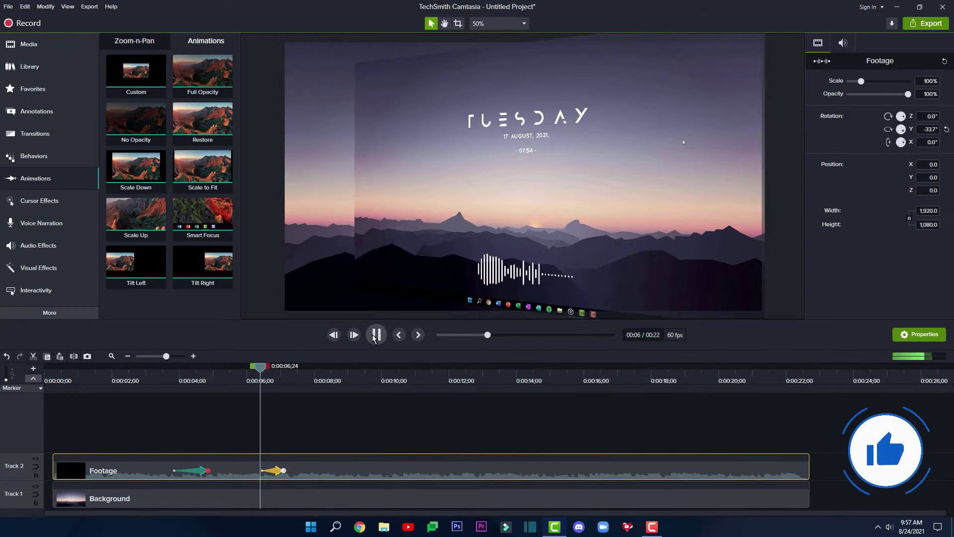
{"action": "left_click", "coordinate": [376, 335]}
{"action": "left_click_drag", "start_coordinate": [278, 379], "coordinate": [266, 378]}
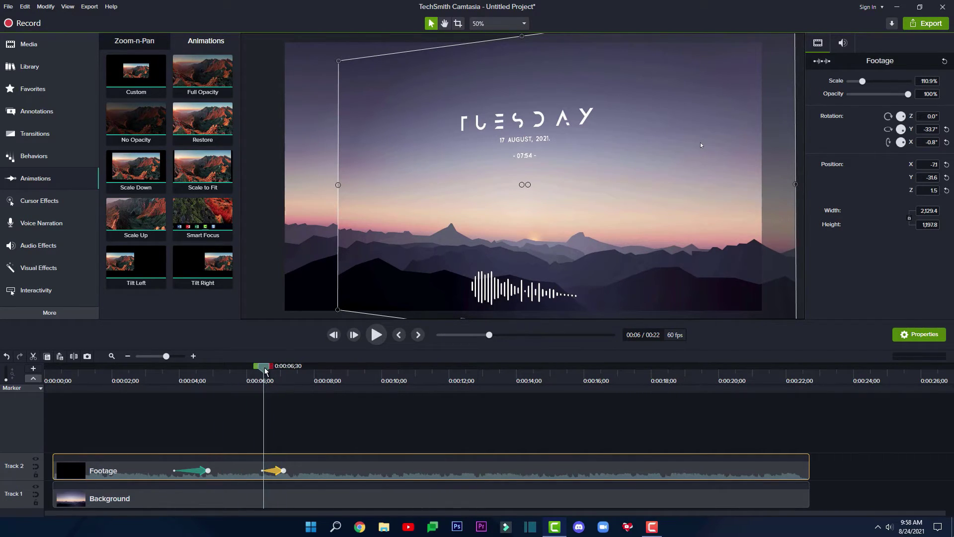
{"action": "left_click_drag", "start_coordinate": [266, 370], "coordinate": [134, 370]}
{"action": "left_click", "coordinate": [153, 381]}
{"action": "left_click", "coordinate": [376, 336]}
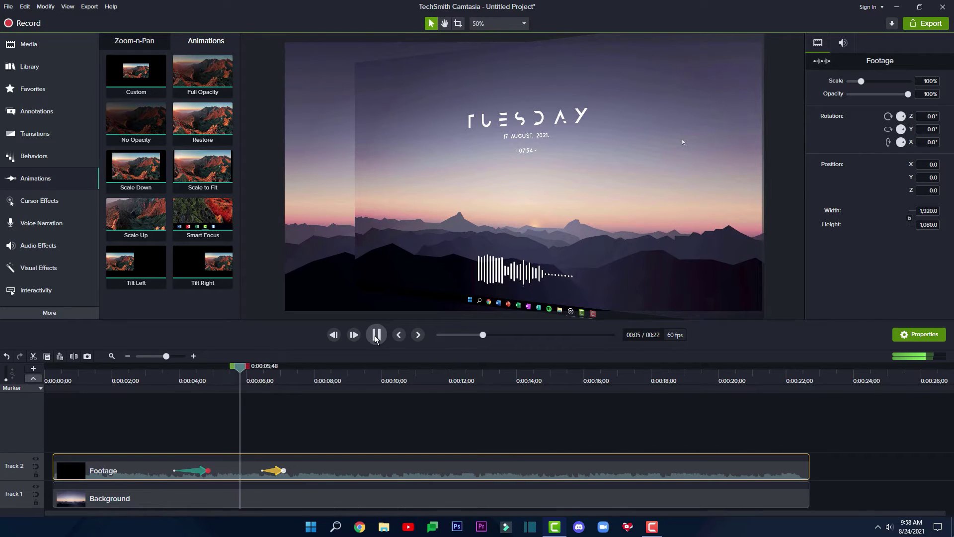
{"action": "left_click", "coordinate": [376, 335]}
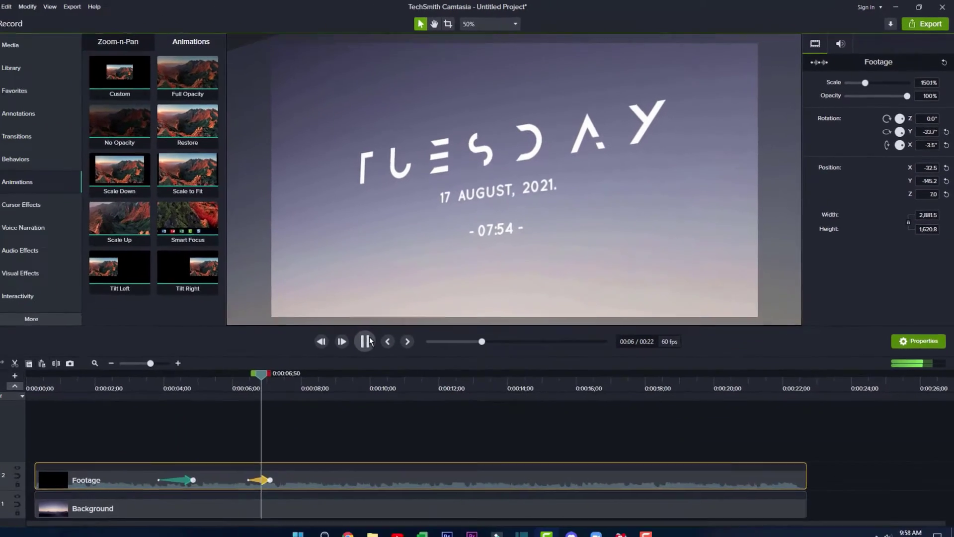
{"action": "left_click", "coordinate": [376, 335]}
{"action": "left_click", "coordinate": [379, 334]}
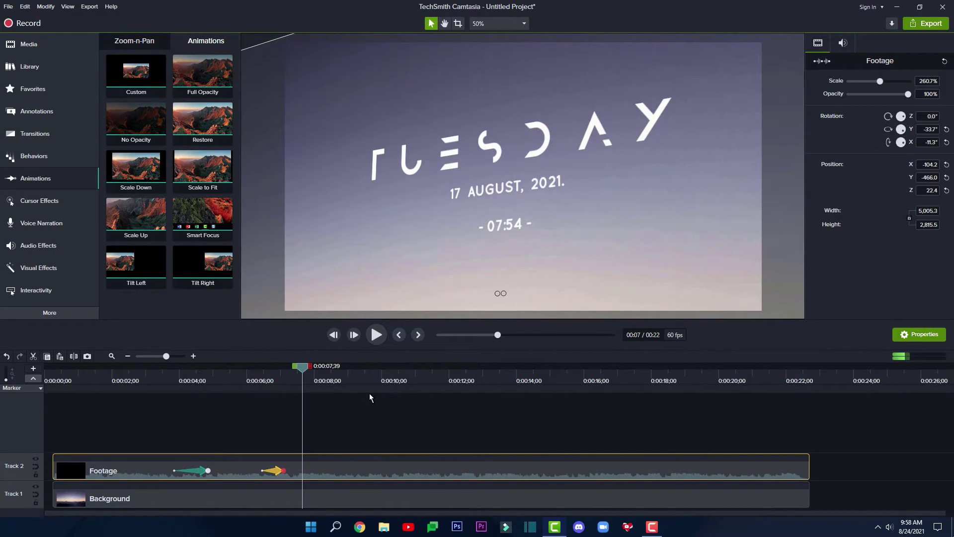
{"action": "mouse_move", "coordinate": [134, 111]}
{"action": "left_mouse_down"}
{"action": "mouse_move", "coordinate": [219, 268]}
{"action": "mouse_move", "coordinate": [348, 450]}
{"action": "mouse_move", "coordinate": [345, 466]}
{"action": "left_mouse_up"}
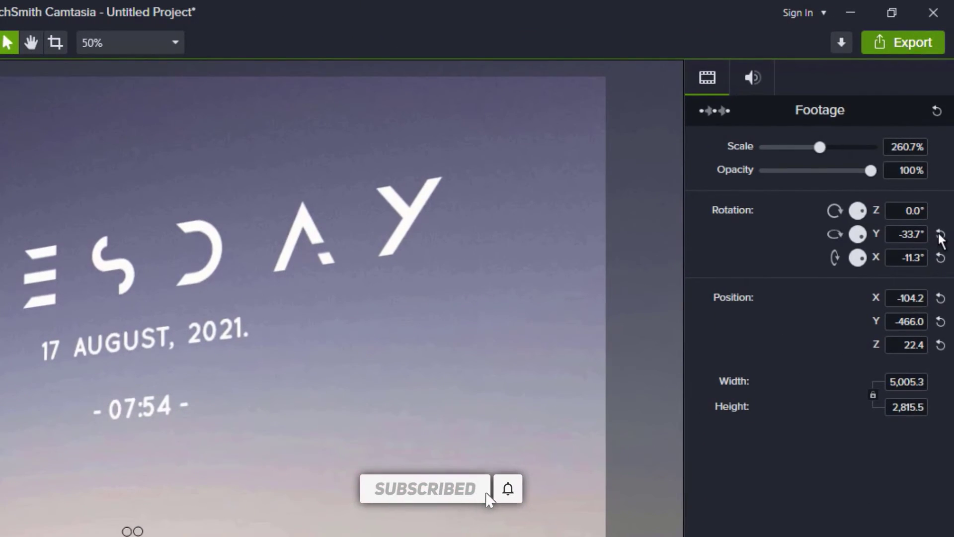
- Reset the footage's X and Y rotation to 0°, set scale to 100%, and centre it
{"action": "left_click", "coordinate": [945, 146]}
{"action": "left_click", "coordinate": [941, 257]}
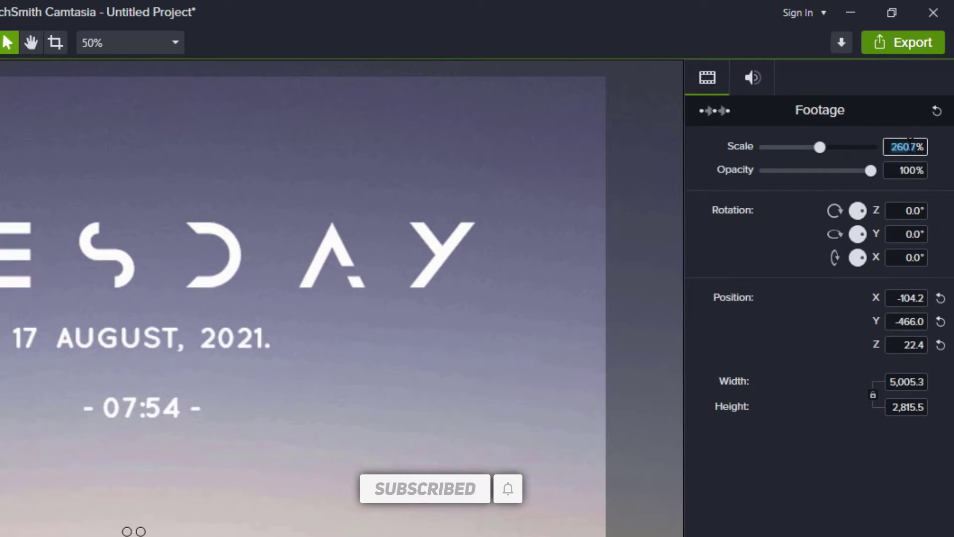
{"action": "type", "text": "100"}
{"action": "key", "text": "Return"}
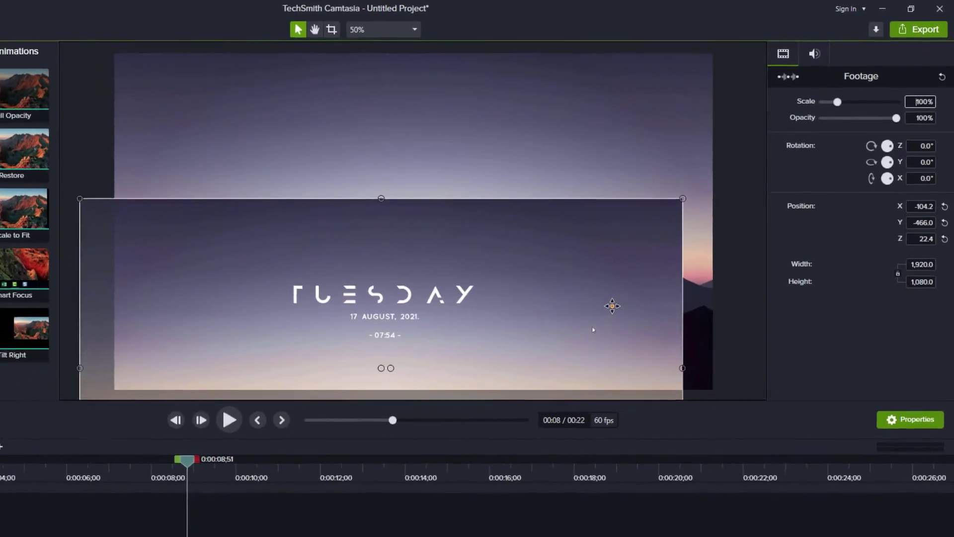
{"action": "left_click_drag", "start_coordinate": [462, 434], "coordinate": [509, 234]}
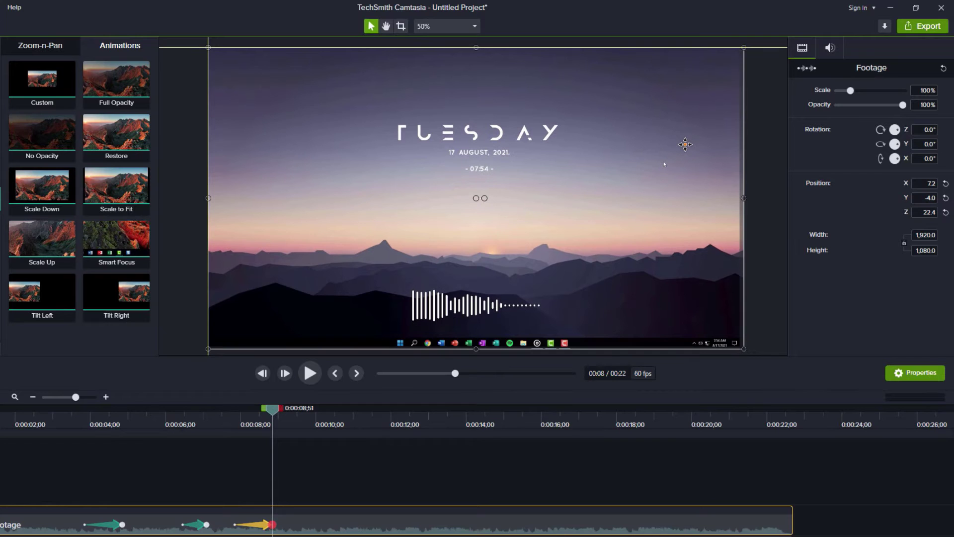
- Shrink the footage to 74.6%, turn it 21.8° around Y, move it up-right, and preview
{"action": "left_click_drag", "start_coordinate": [853, 89], "coordinate": [838, 107]}
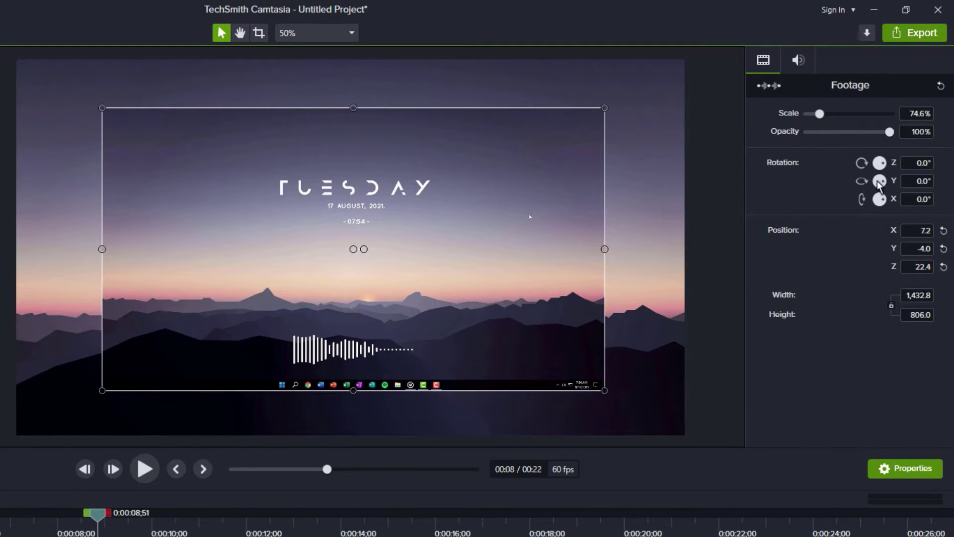
{"action": "left_click_drag", "start_coordinate": [882, 183], "coordinate": [888, 203]}
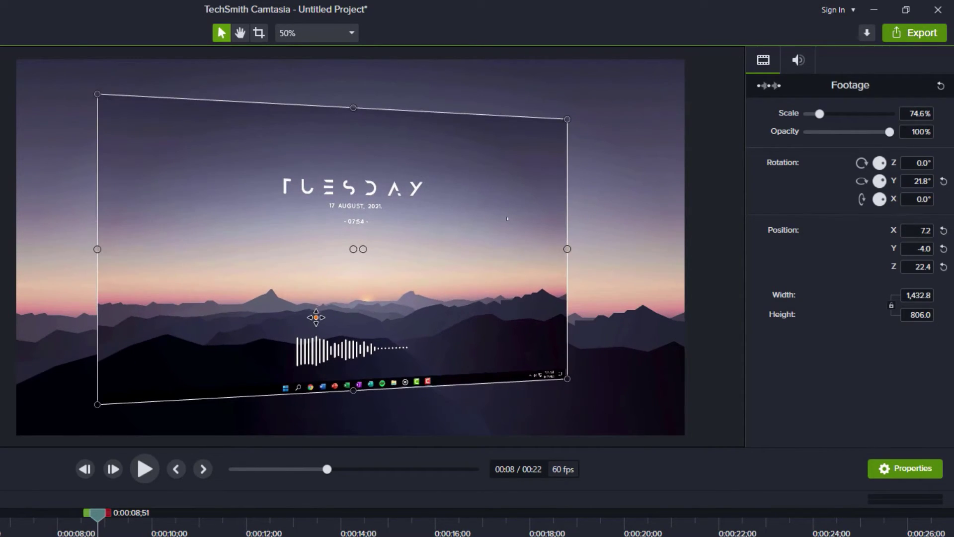
{"action": "left_click_drag", "start_coordinate": [316, 317], "coordinate": [342, 287]}
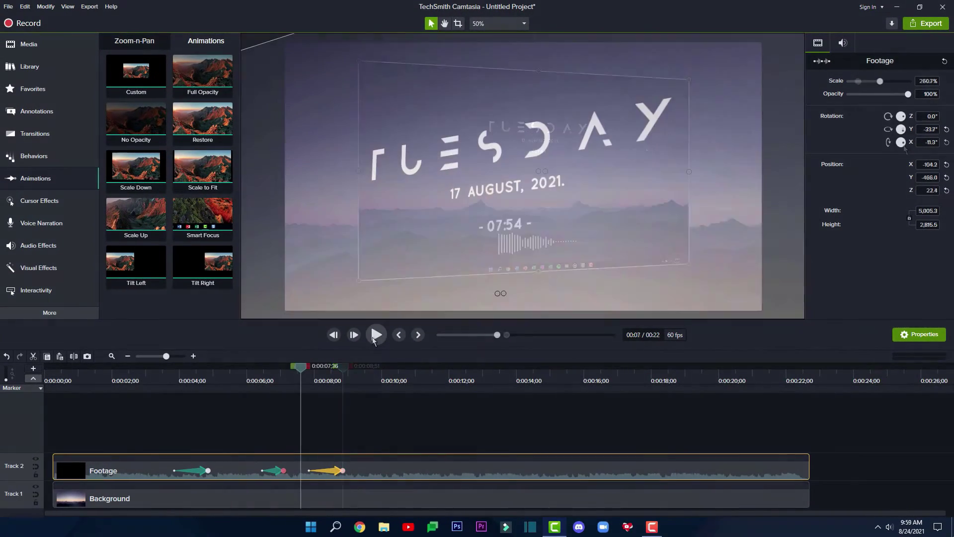
{"action": "left_click", "coordinate": [376, 334]}
- Replay the footage animation from about 7 seconds to check its perspective move, then pause
{"action": "left_click", "coordinate": [376, 334]}
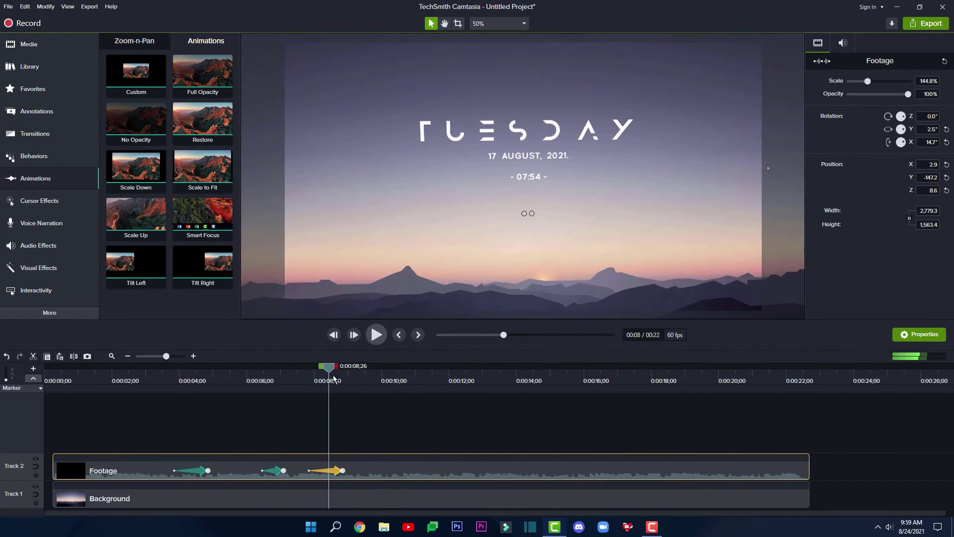
{"action": "left_click", "coordinate": [293, 382]}
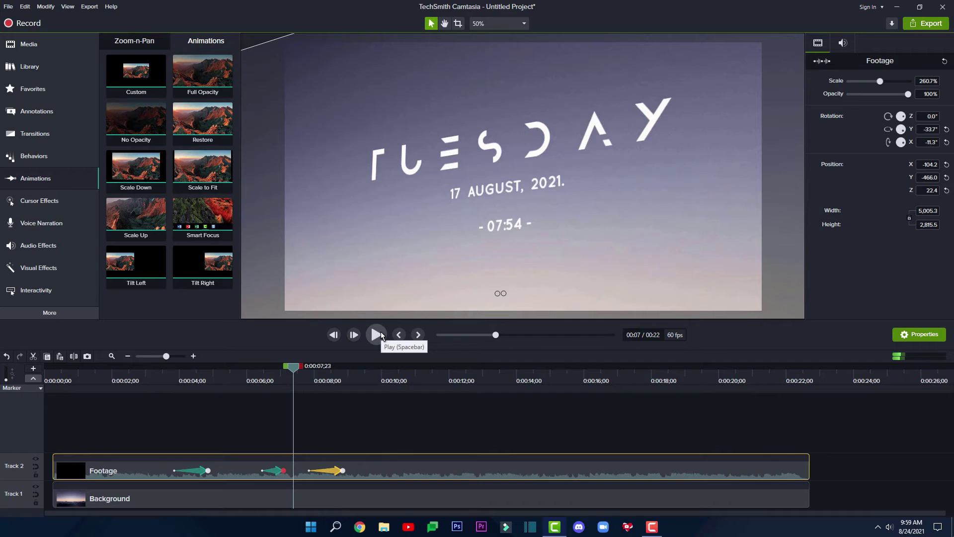
{"action": "left_click", "coordinate": [376, 334]}
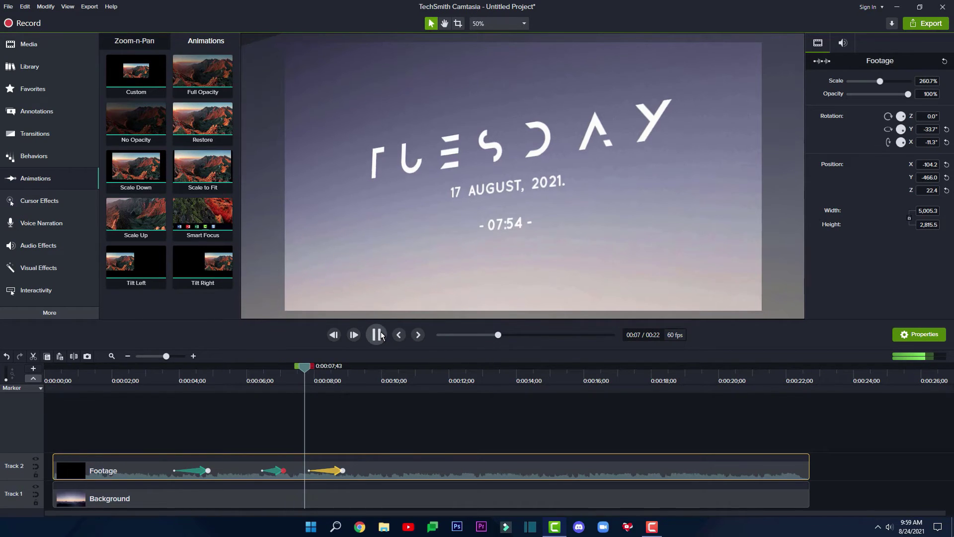
{"action": "left_click", "coordinate": [381, 336]}
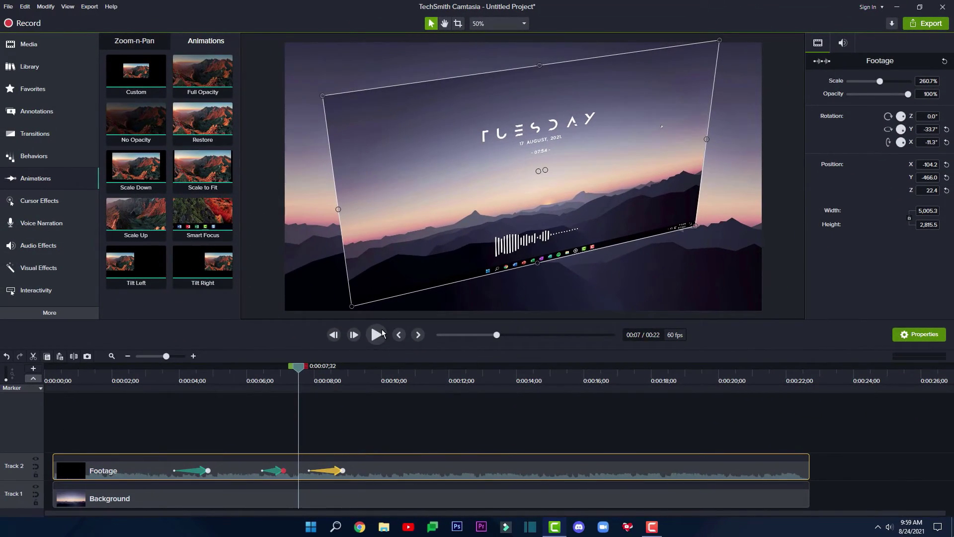
{"action": "left_click", "coordinate": [378, 334]}
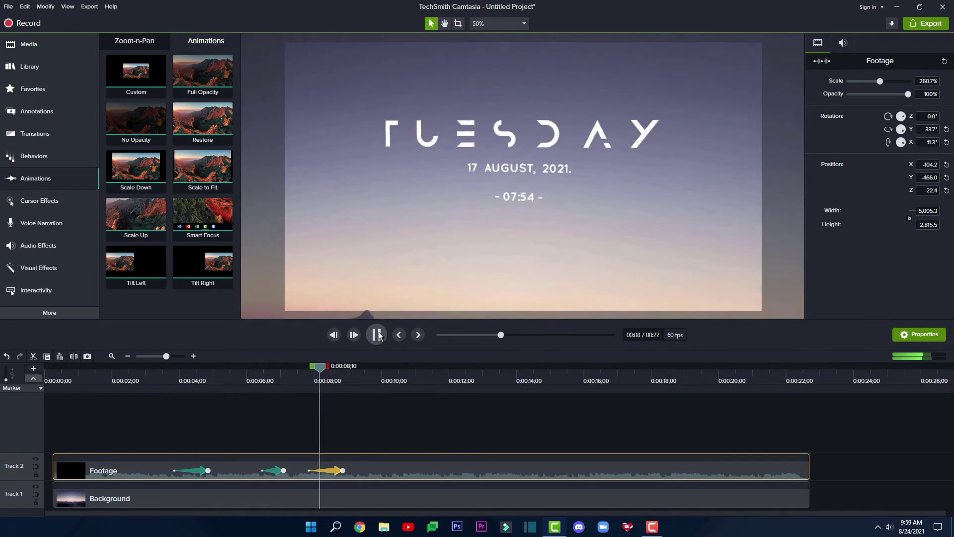
{"action": "key", "text": "space"}
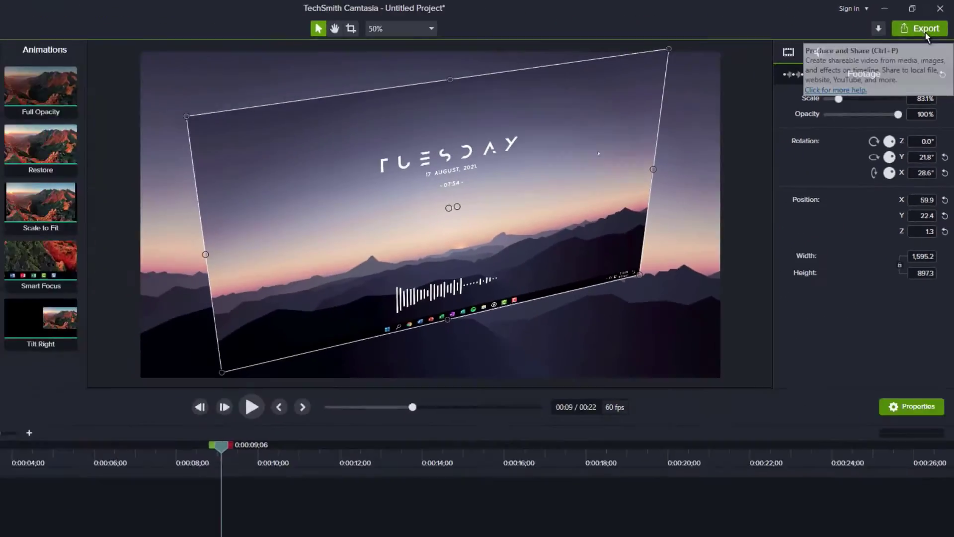
- Export to a local file with custom production settings and the MP4 - Smart Player format
{"action": "left_click", "coordinate": [924, 31]}
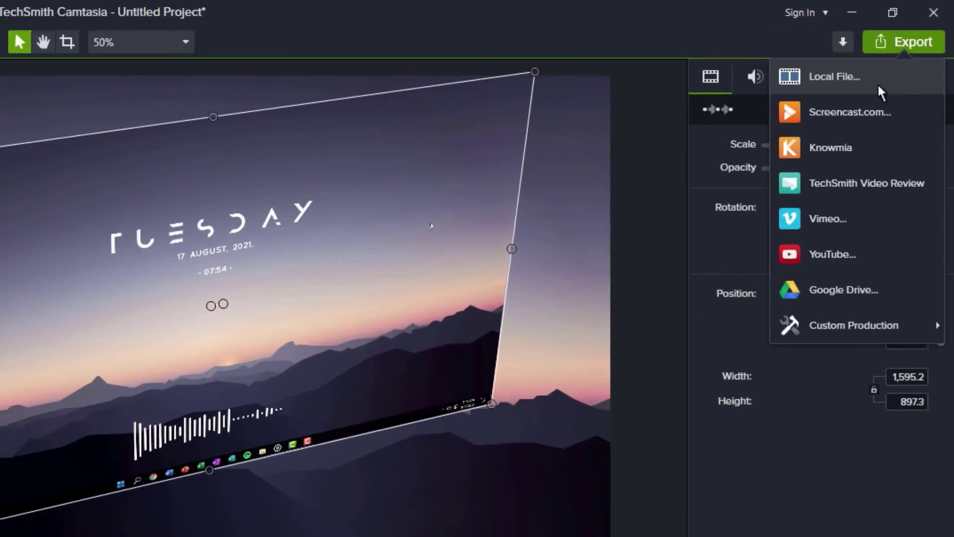
{"action": "left_click", "coordinate": [878, 82]}
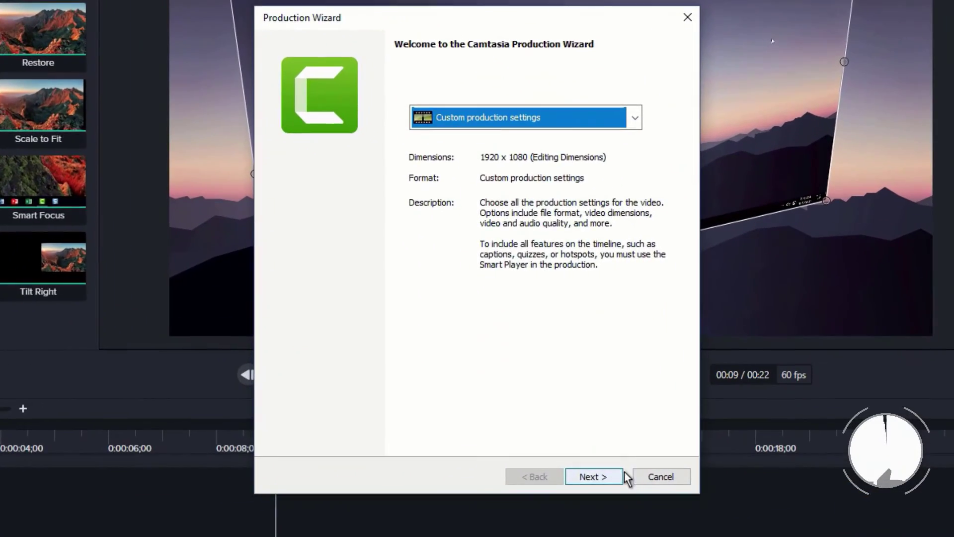
{"action": "left_click", "coordinate": [552, 398]}
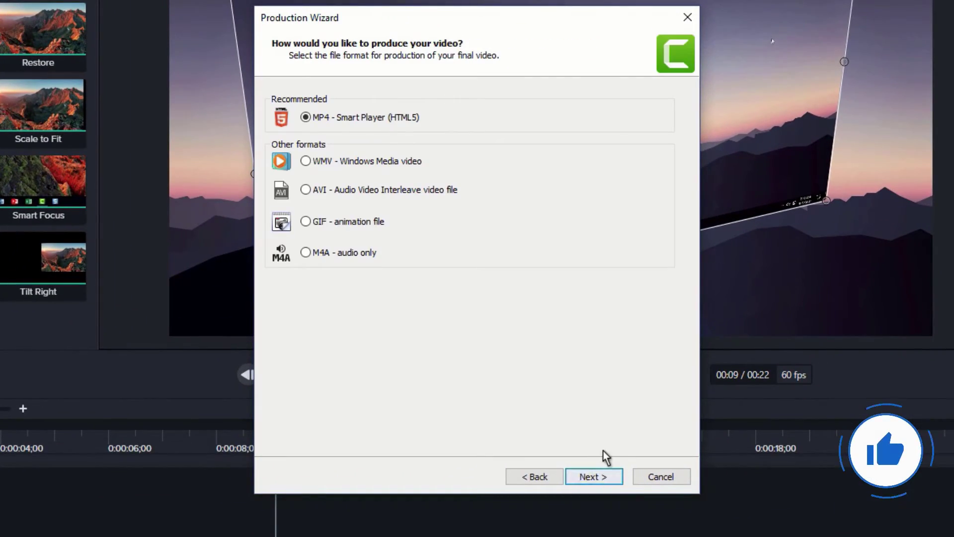
{"action": "left_click", "coordinate": [599, 478]}
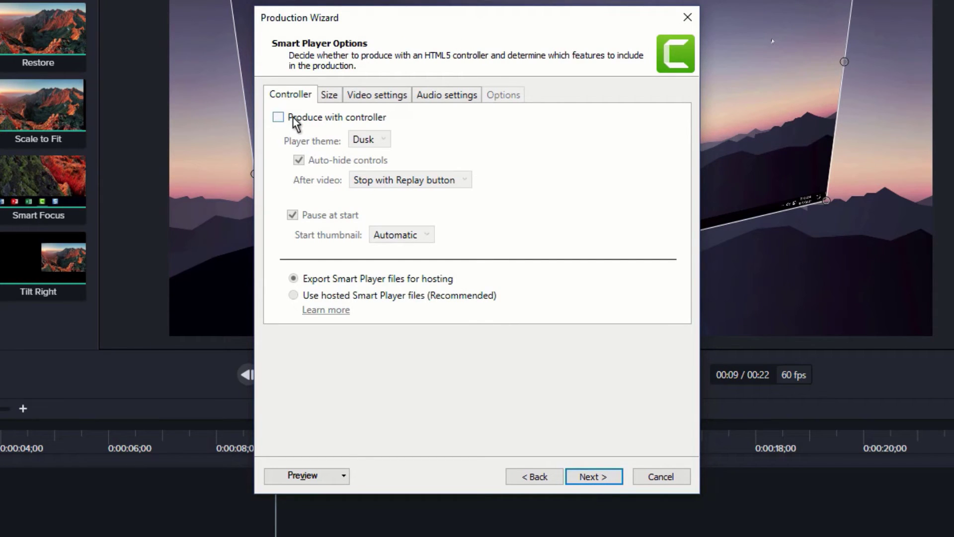
- Check the 1920x1080 output size and set the video colour mode to HDTV
{"action": "left_click", "coordinate": [329, 95]}
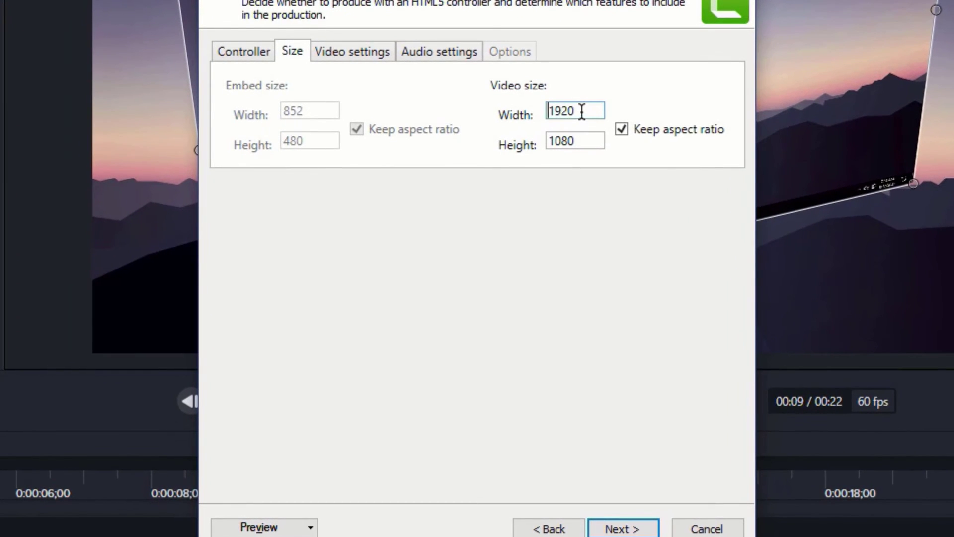
{"action": "left_click", "coordinate": [372, 52]}
{"action": "left_click", "coordinate": [373, 87]}
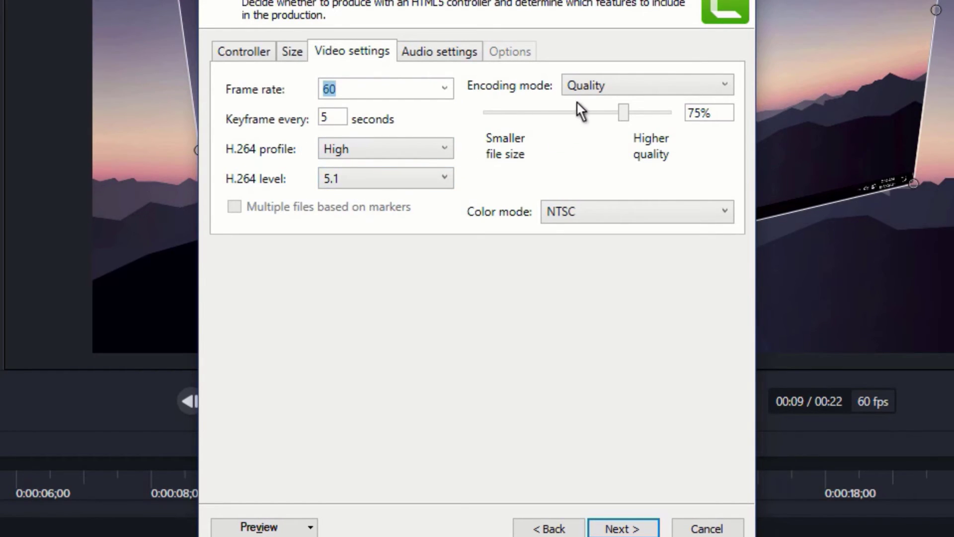
{"action": "left_click", "coordinate": [575, 219]}
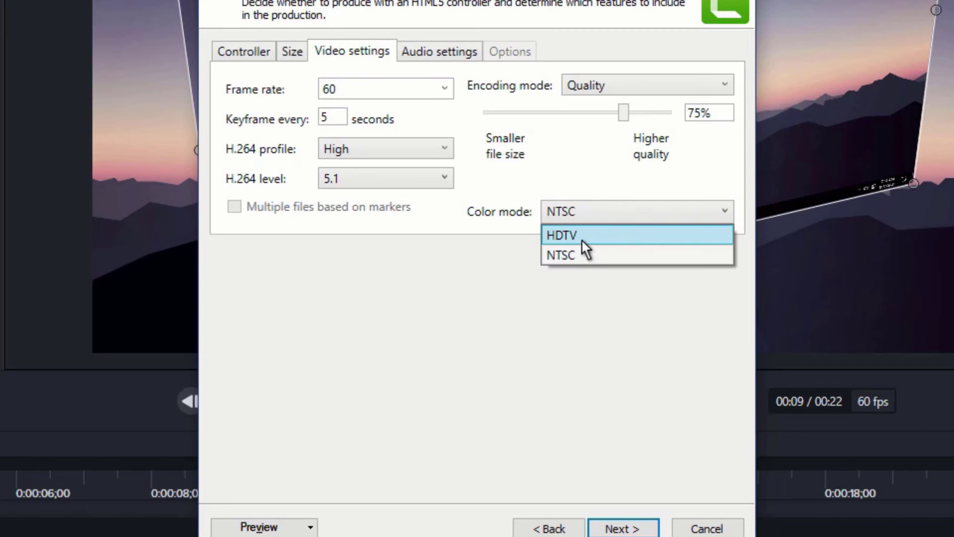
{"action": "left_click", "coordinate": [583, 236]}
- Keep the audio bit rate at 320 kbps and continue
{"action": "left_click", "coordinate": [442, 50]}
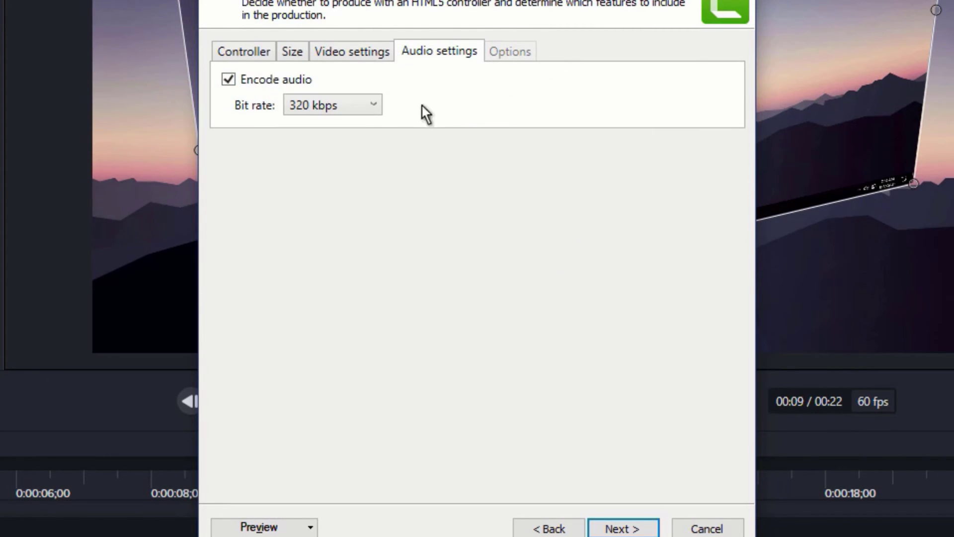
{"action": "left_click", "coordinate": [357, 115]}
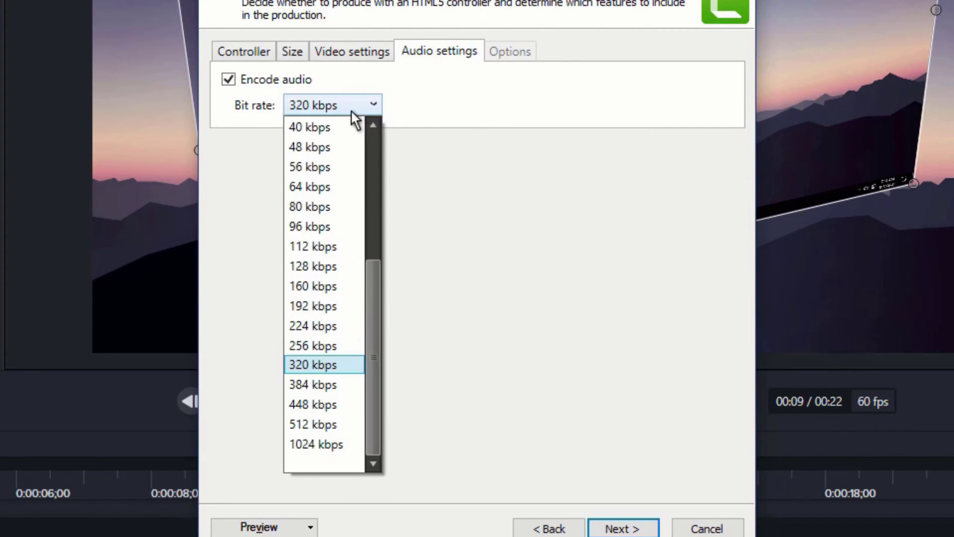
{"action": "left_click", "coordinate": [437, 380]}
{"action": "left_click", "coordinate": [619, 527]}
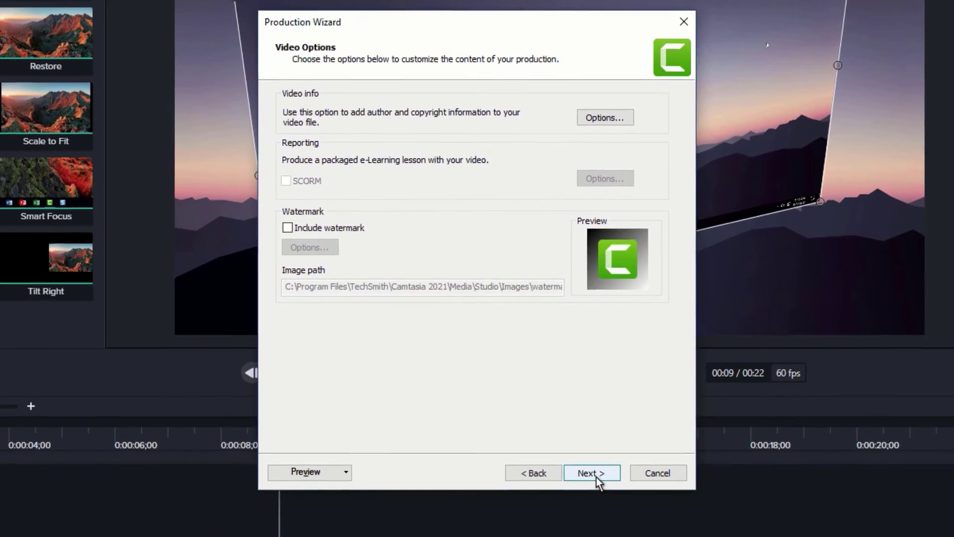
- Save the output as Untitled Project.mp4 on the Desktop and start rendering
{"action": "left_click", "coordinate": [595, 475]}
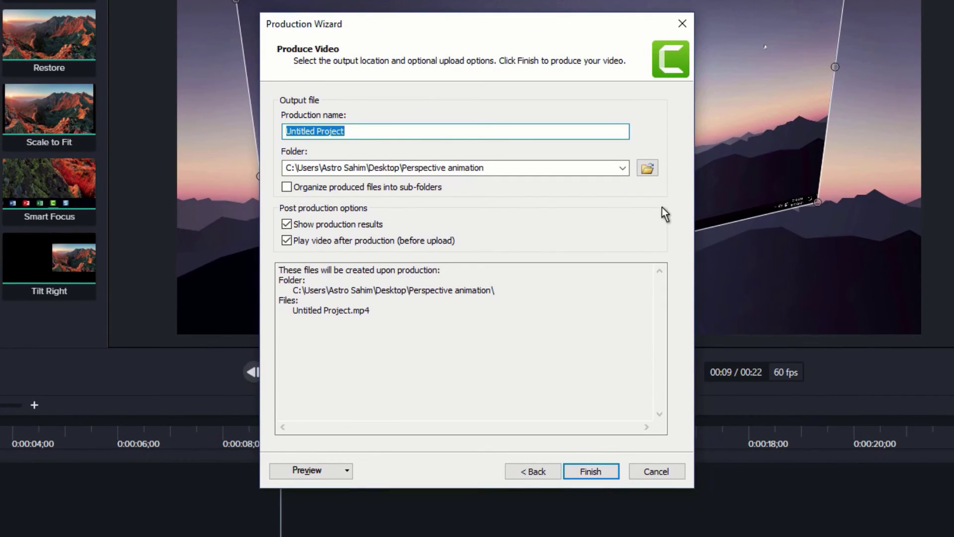
{"action": "left_click", "coordinate": [646, 168]}
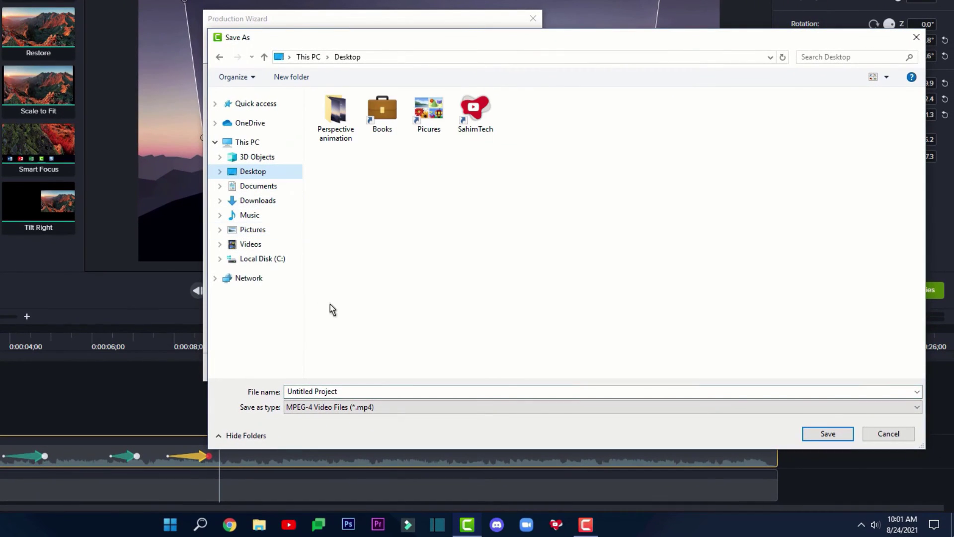
{"action": "left_click", "coordinate": [377, 390]}
{"action": "left_click", "coordinate": [833, 434]}
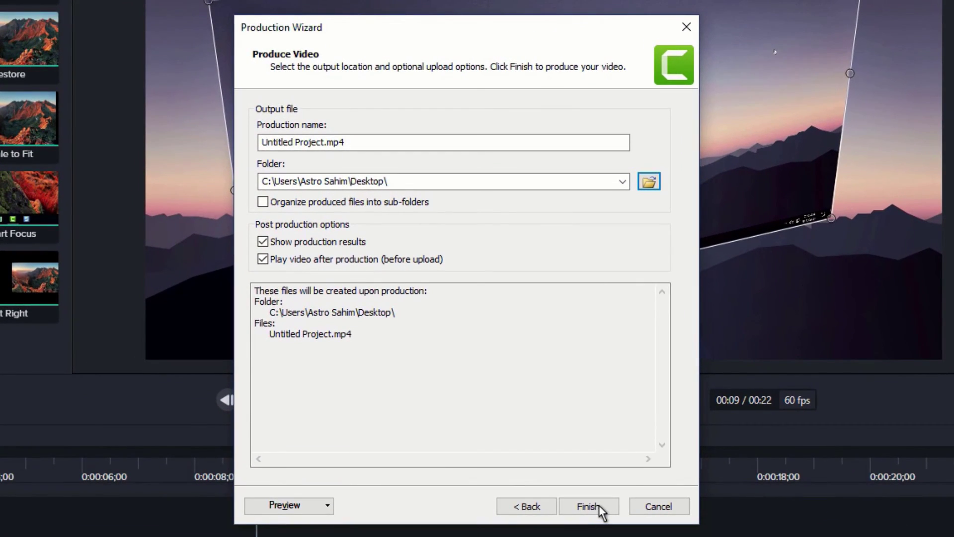
{"action": "left_click", "coordinate": [477, 386]}
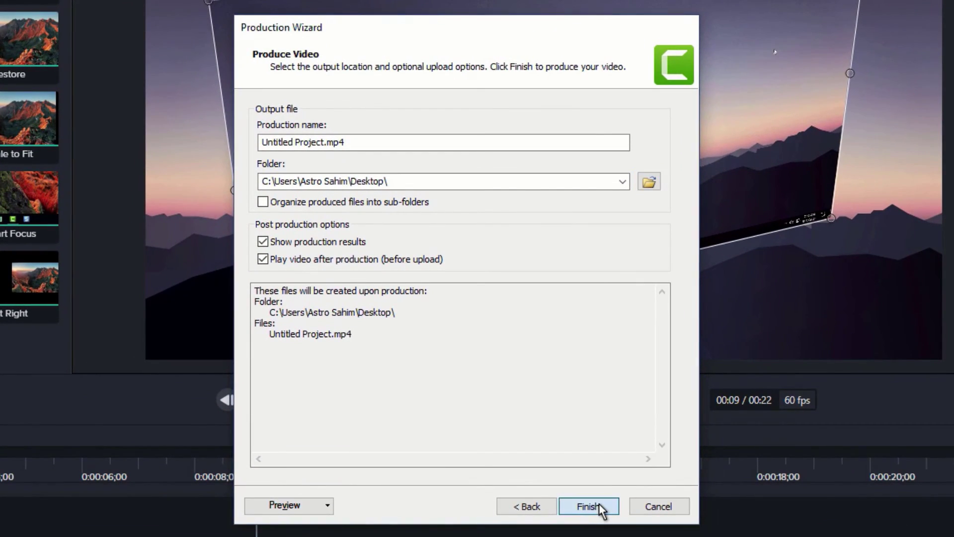